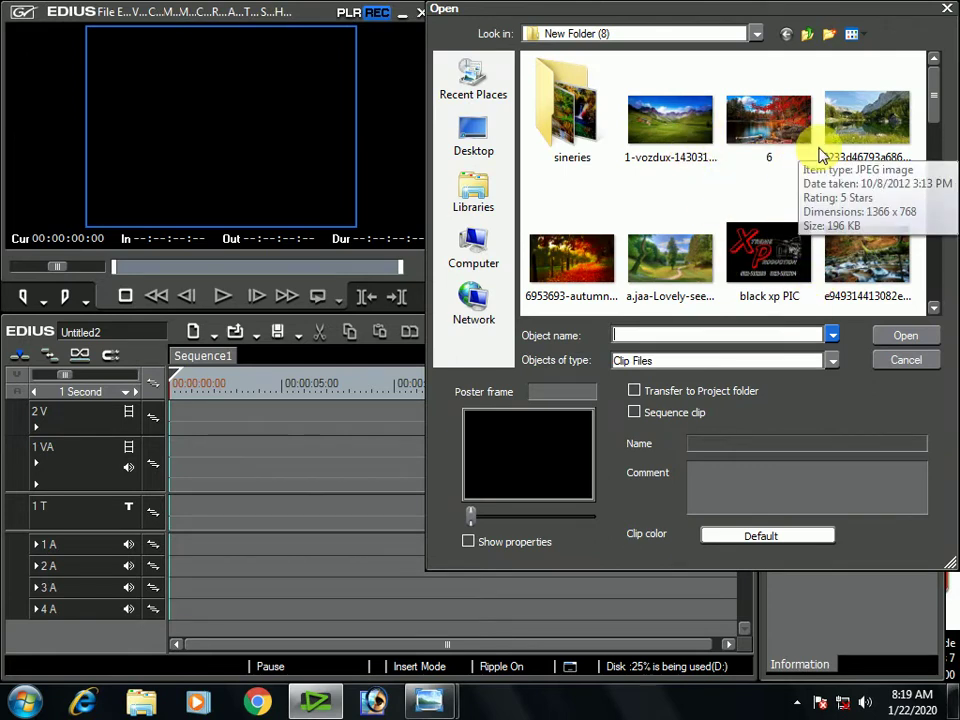
pyautogui.click(866, 142)
pyautogui.keyDown('ctrl'); pyautogui.click(705, 137); pyautogui.keyUp('ctrl')
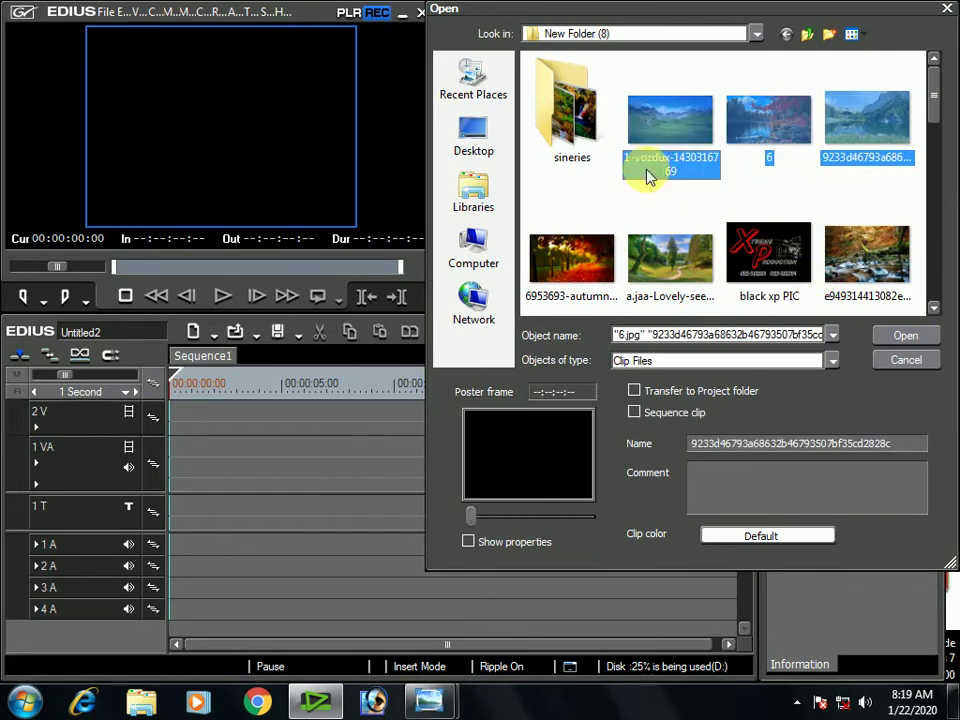
pyautogui.keyDown('shift'); pyautogui.click(561, 261); pyautogui.keyUp('shift')
pyautogui.keyDown('shift'); pyautogui.click(681, 272); pyautogui.keyUp('shift')
pyautogui.keyDown('shift'); pyautogui.click(758, 258); pyautogui.keyUp('shift')
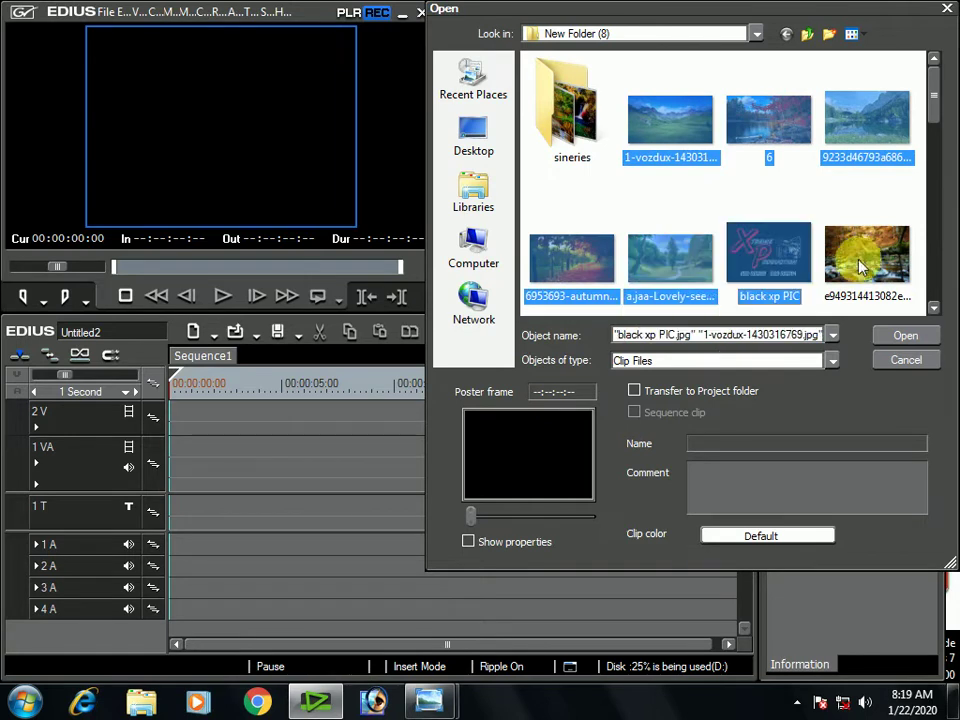
pyautogui.keyDown('shift'); pyautogui.click(906, 253); pyautogui.keyUp('shift')
# Extend the selection with the following nature wallpapers and the Copy images up to the HD-Widescreen copy, and import them into the bin.
pyautogui.moveTo(939, 107); pyautogui.dragTo(936, 156)
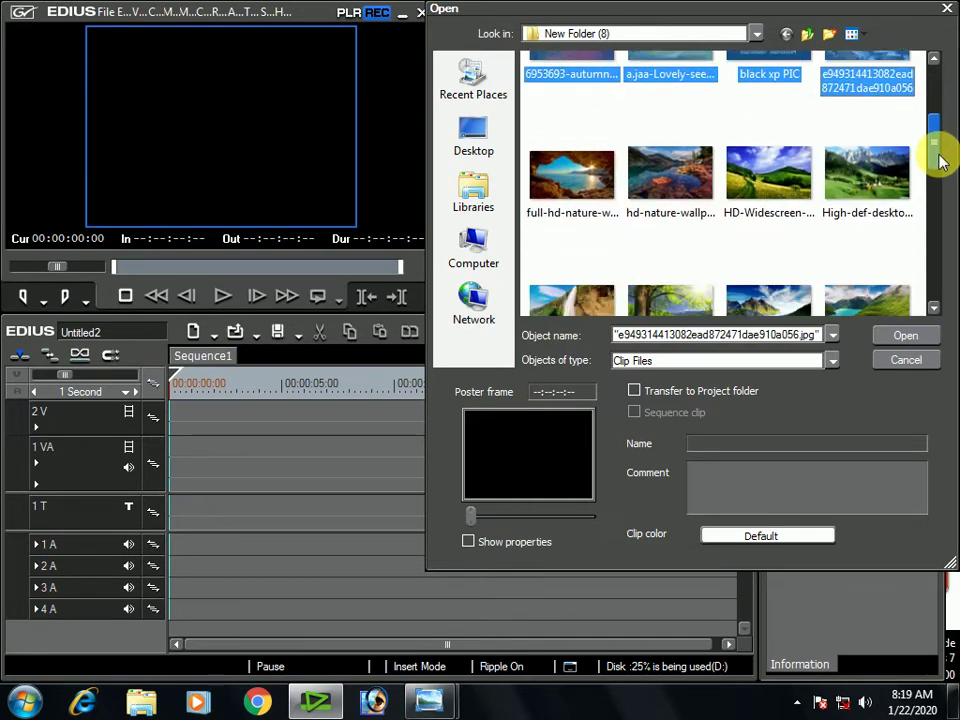
pyautogui.click(896, 148)
pyautogui.click(790, 176)
pyautogui.keyDown('ctrl'); pyautogui.click(643, 166); pyautogui.keyUp('ctrl')
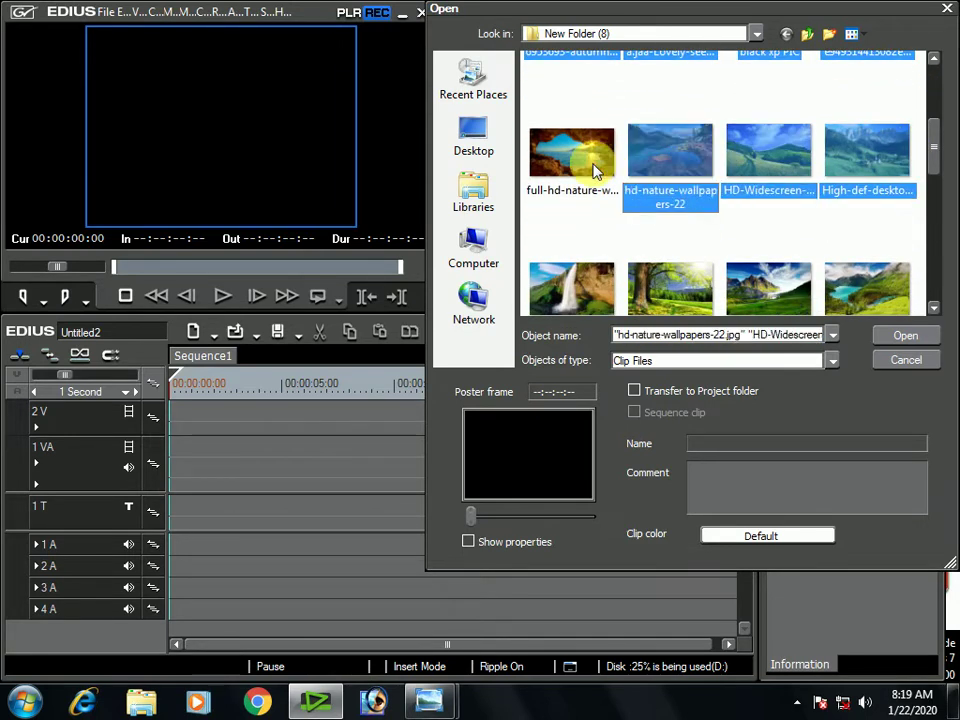
pyautogui.keyDown('ctrl'); pyautogui.click(590, 154); pyautogui.keyUp('ctrl')
pyautogui.moveTo(784, 293); pyautogui.dragTo(876, 293)
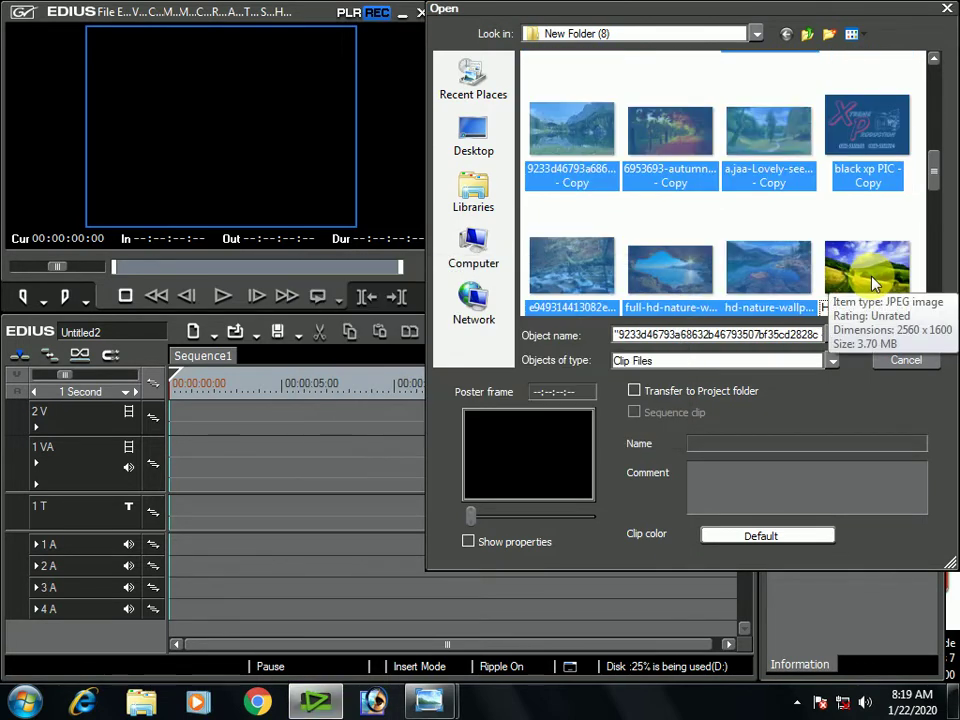
pyautogui.keyDown('ctrl'); pyautogui.click(870, 280); pyautogui.keyUp('ctrl')
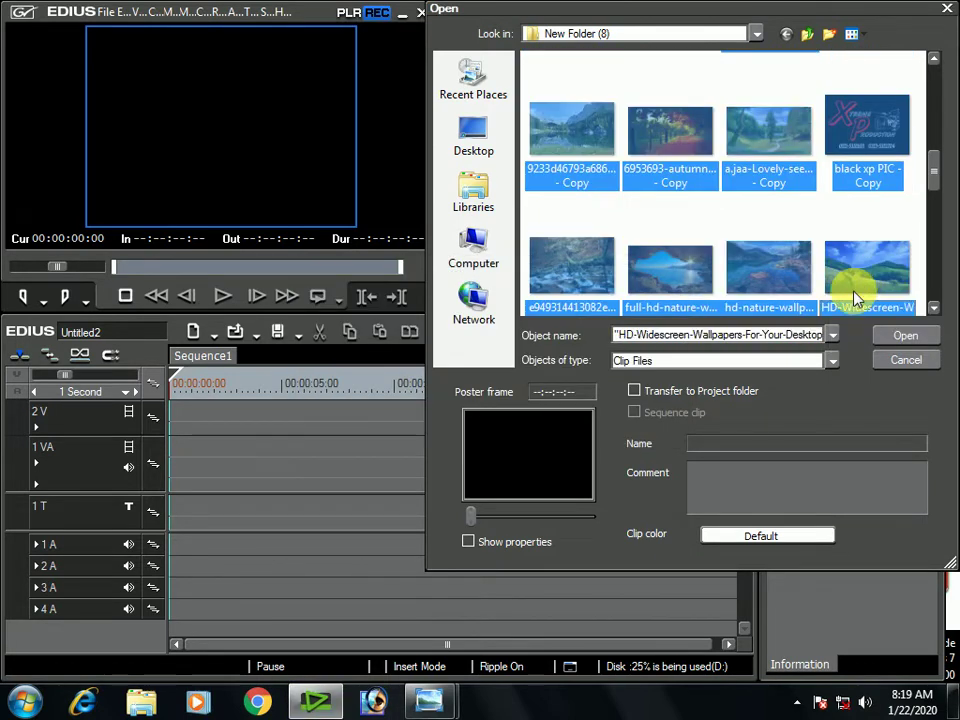
pyautogui.click(899, 343)
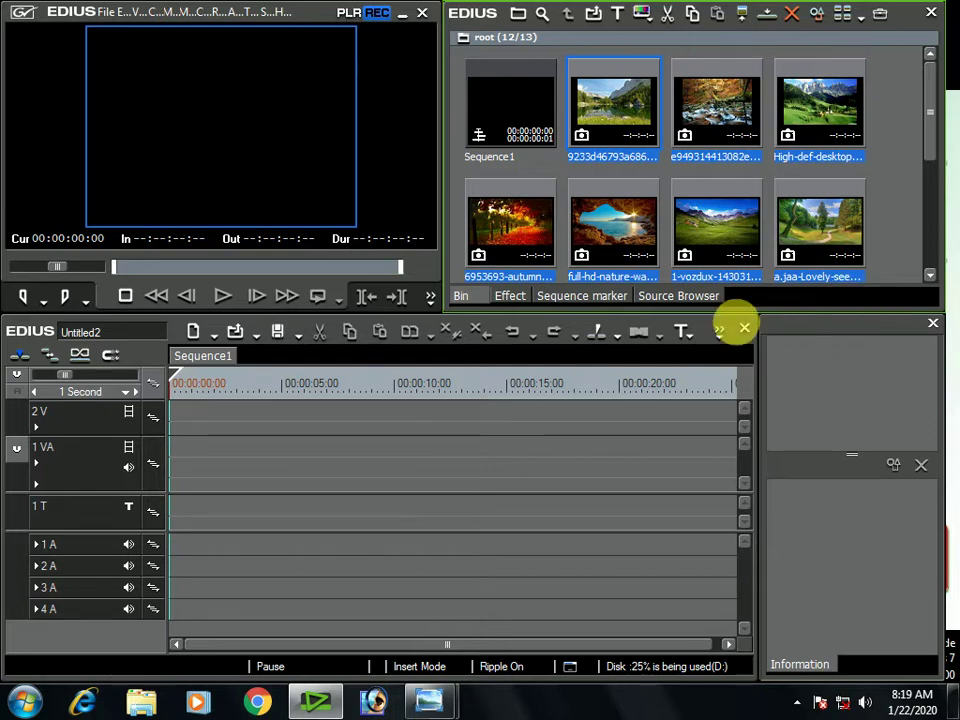
pyautogui.keyDown('ctrl'); pyautogui.click(735, 135); pyautogui.keyUp('ctrl')
pyautogui.keyDown('ctrl'); pyautogui.click(814, 118); pyautogui.keyUp('ctrl')
pyautogui.keyDown('ctrl'); pyautogui.click(814, 124); pyautogui.keyUp('ctrl')
pyautogui.keyDown('ctrl'); pyautogui.click(821, 238); pyautogui.keyUp('ctrl')
pyautogui.keyDown('ctrl'); pyautogui.click(716, 228); pyautogui.keyUp('ctrl')
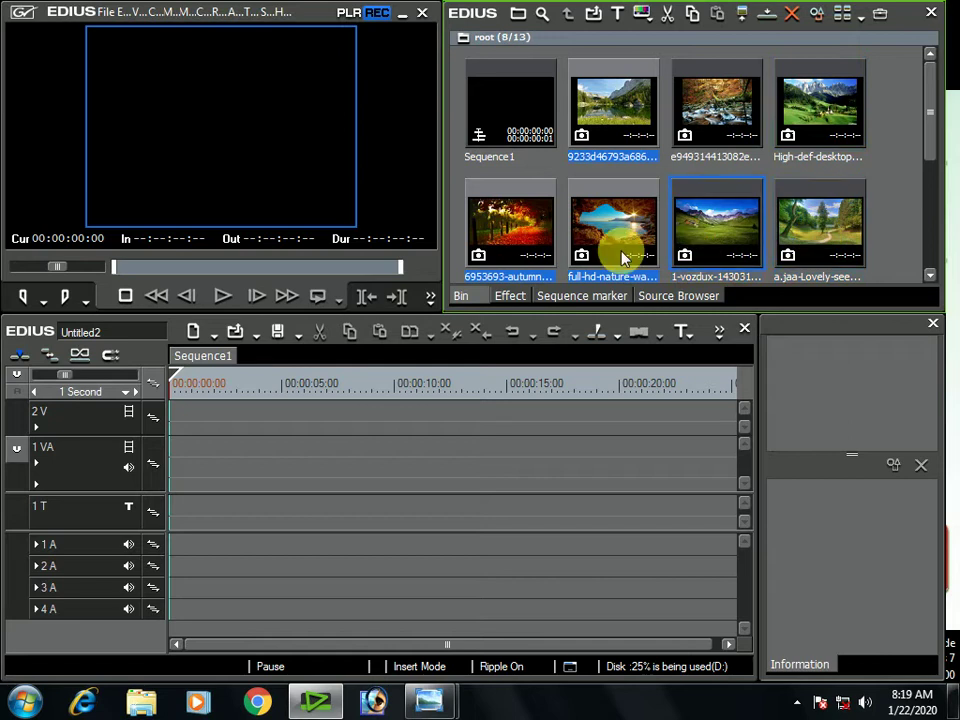
pyautogui.moveTo(621, 108); pyautogui.dragTo(172, 437)
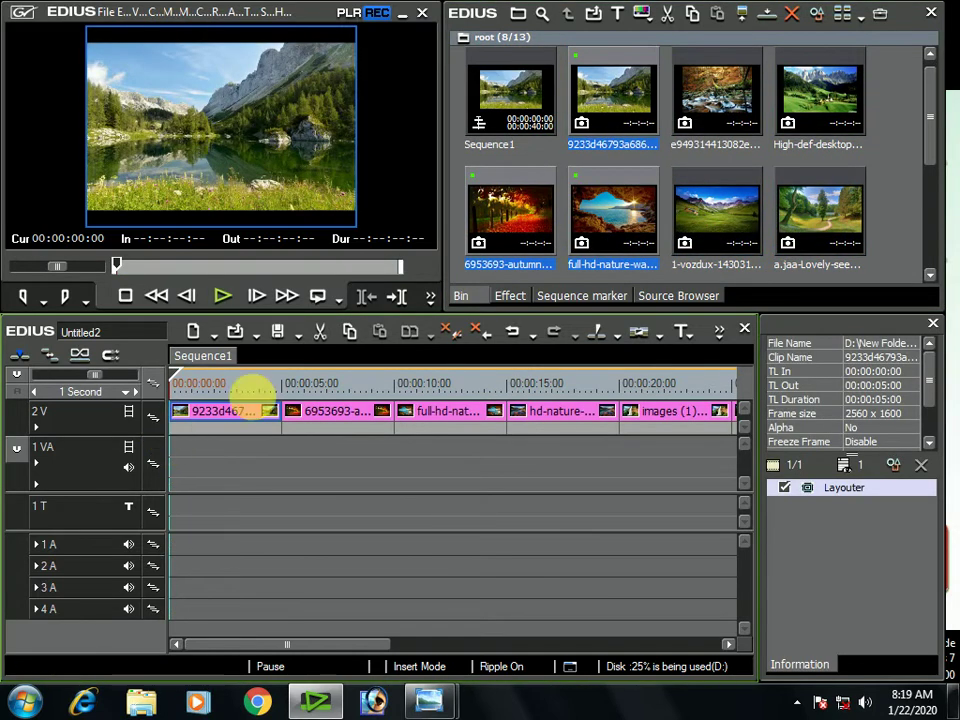
pyautogui.doubleClick(296, 190)
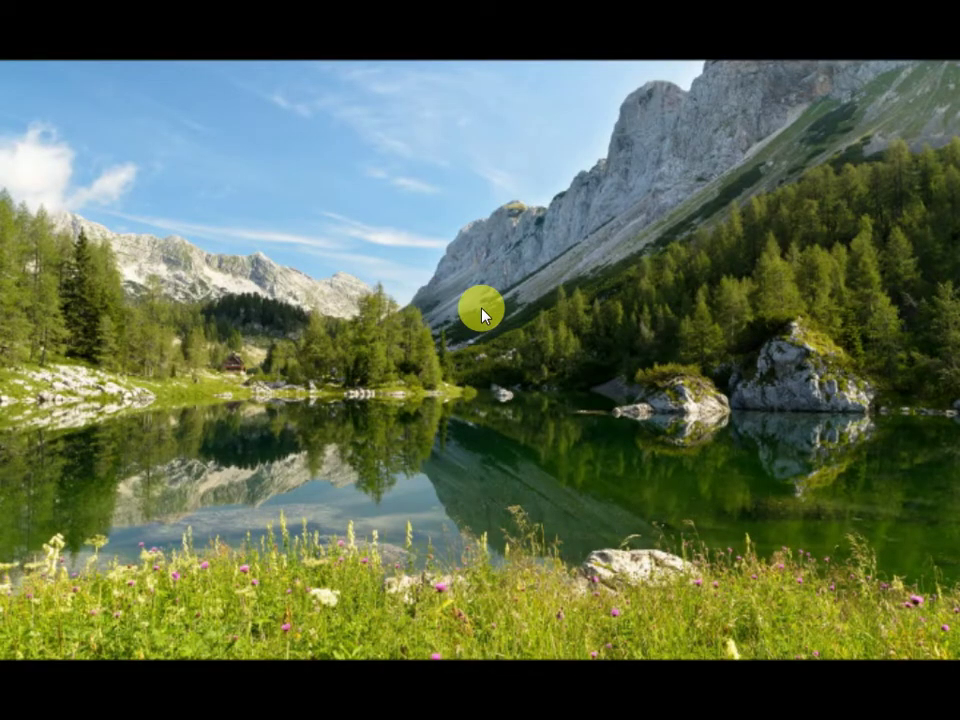
pyautogui.doubleClick(482, 308)
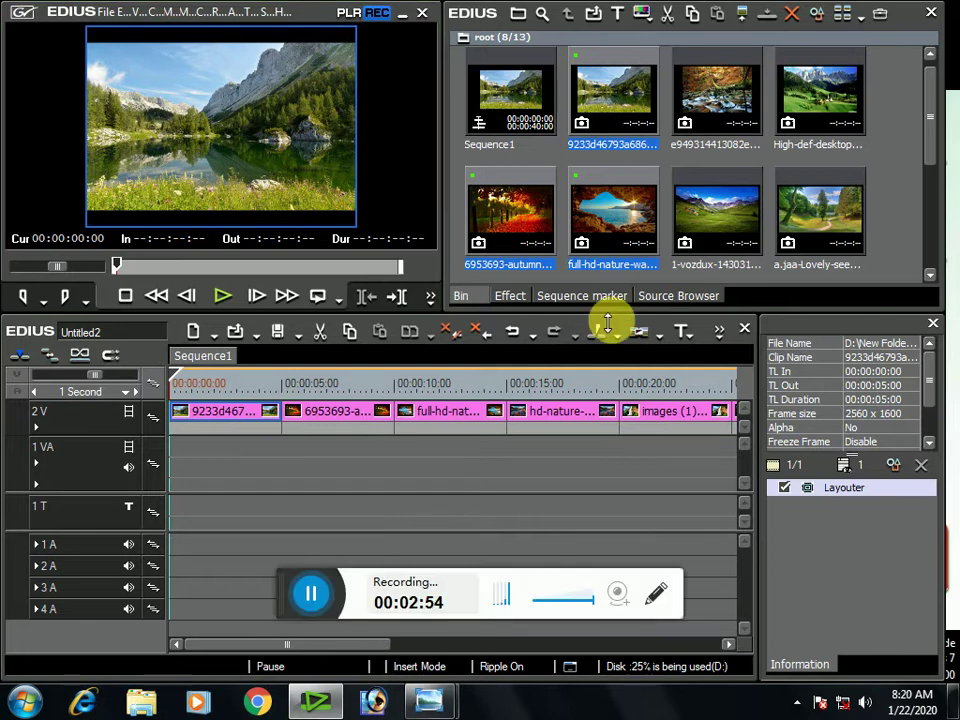
# Apply the 3D Dissolve transition between the first two images on track 2V, extending it back to the timeline start.
pyautogui.click(510, 296)
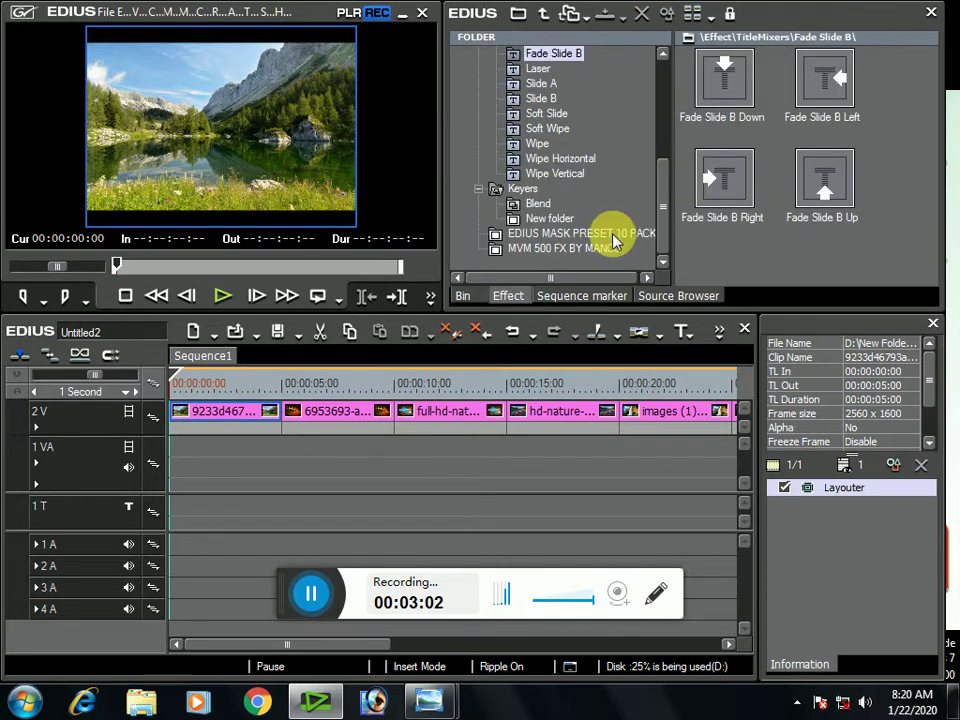
pyautogui.moveTo(666, 180); pyautogui.dragTo(668, 72)
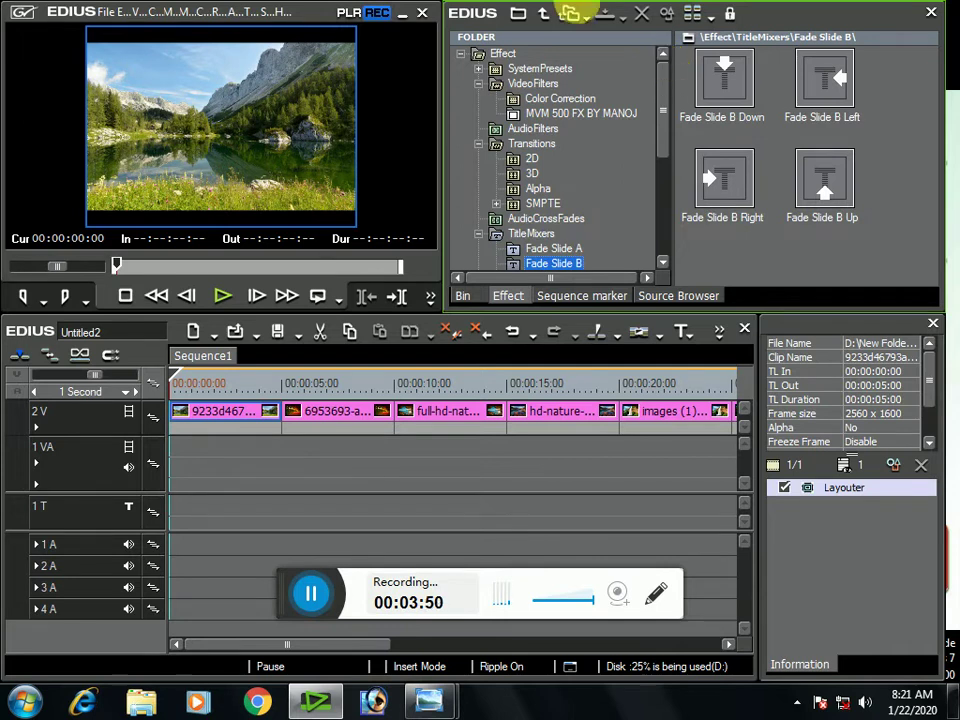
pyautogui.click(525, 173)
pyautogui.click(727, 88)
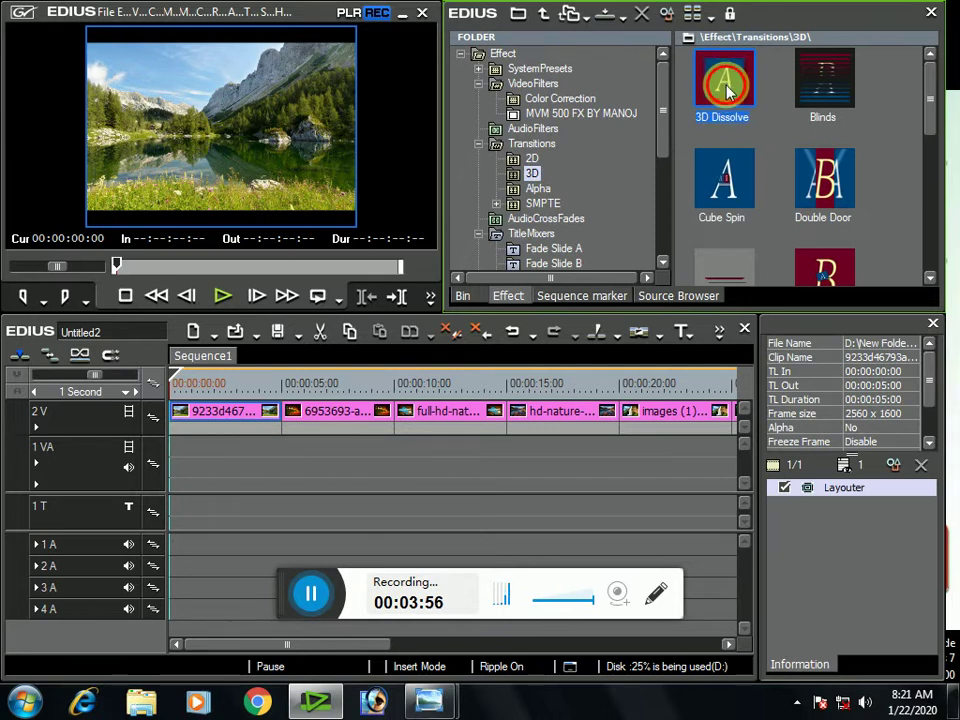
pyautogui.moveTo(727, 88); pyautogui.dragTo(176, 414)
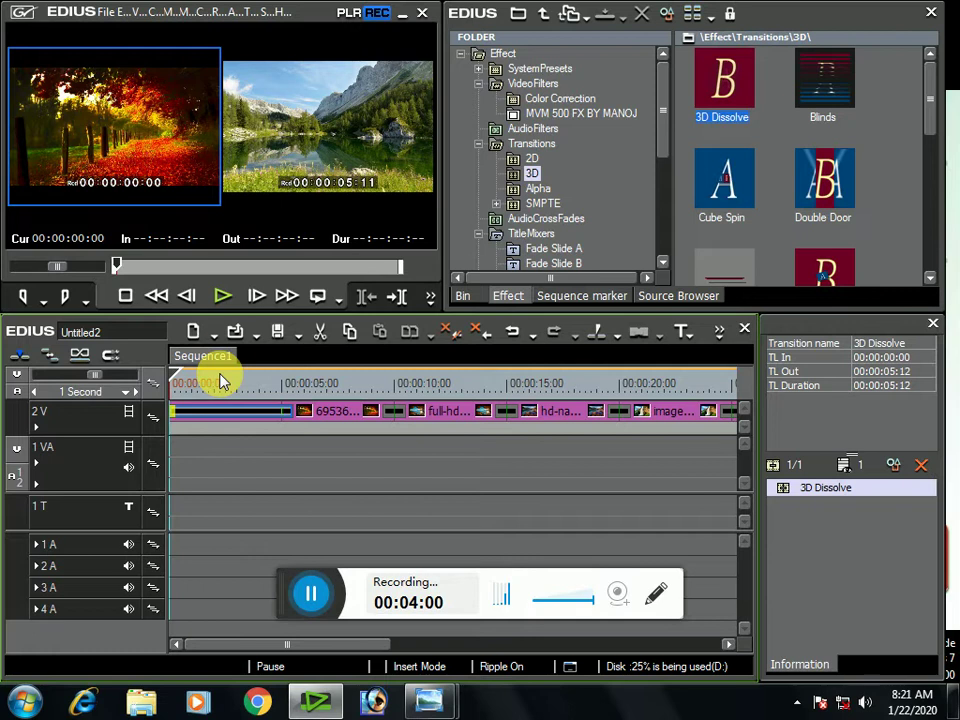
# Apply the 3D Flip Over transition between the second and third images on track 2V and play the sequence full screen.
pyautogui.click(823, 180)
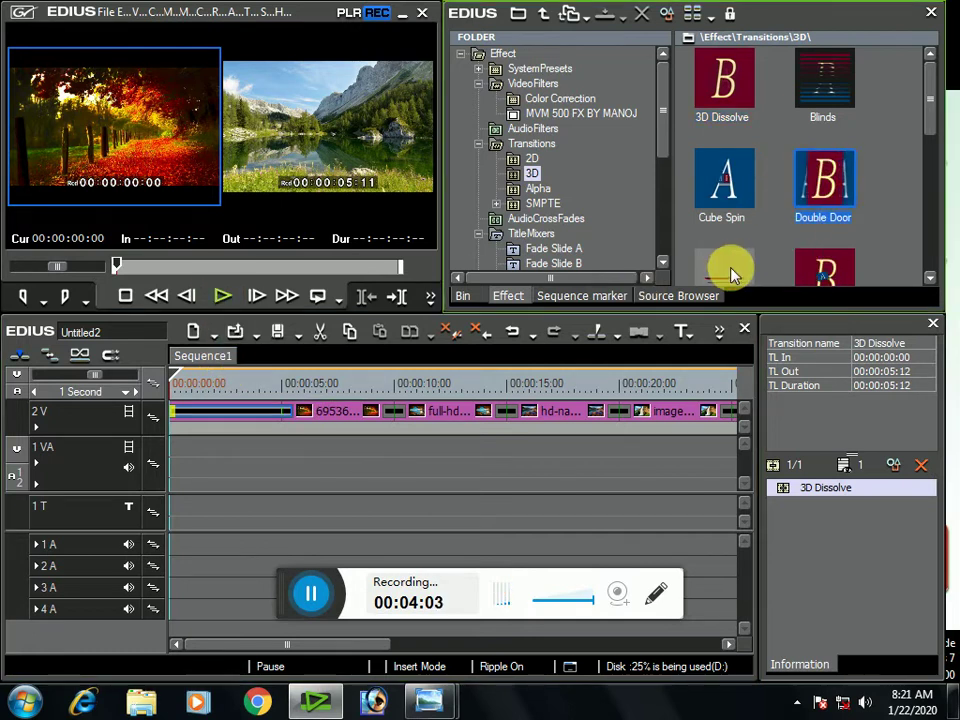
pyautogui.moveTo(733, 275); pyautogui.dragTo(405, 414)
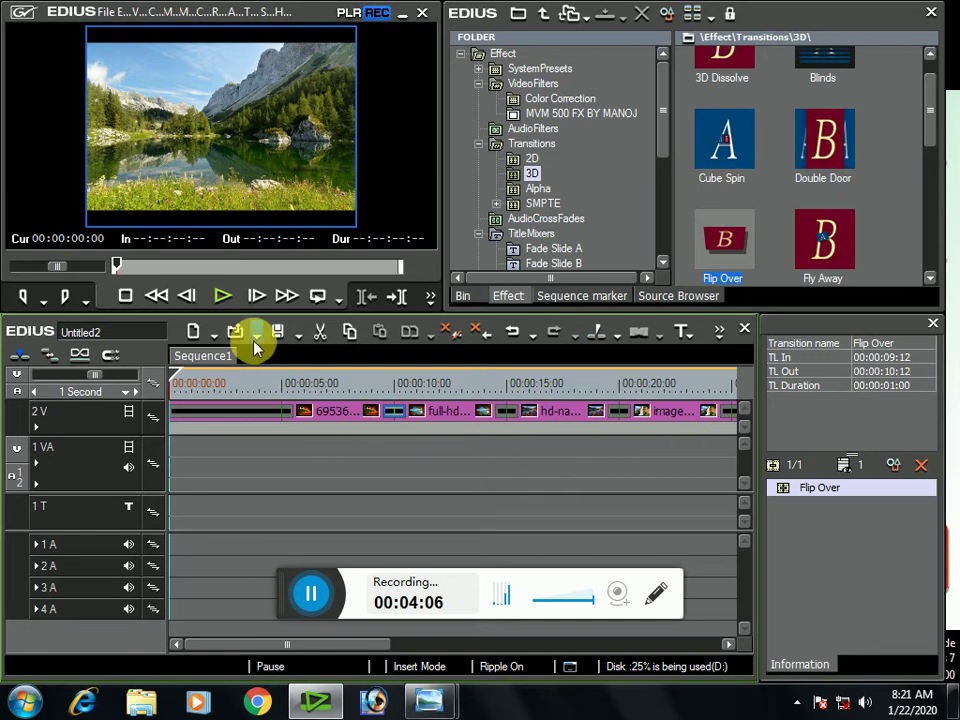
pyautogui.click(220, 297)
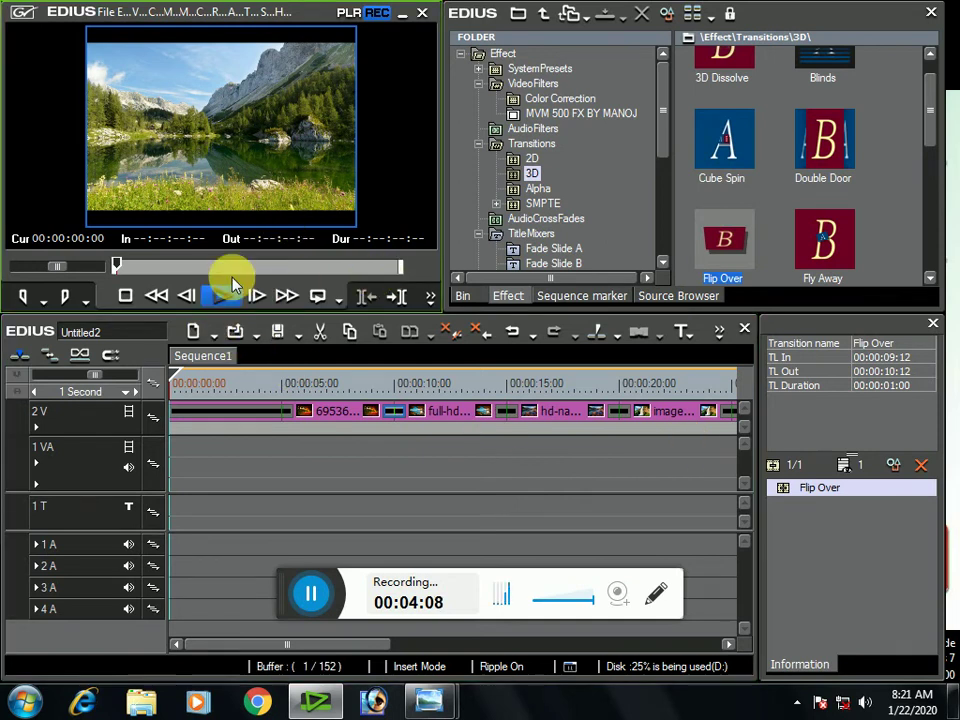
pyautogui.hotkey('ctrl', 'F11')
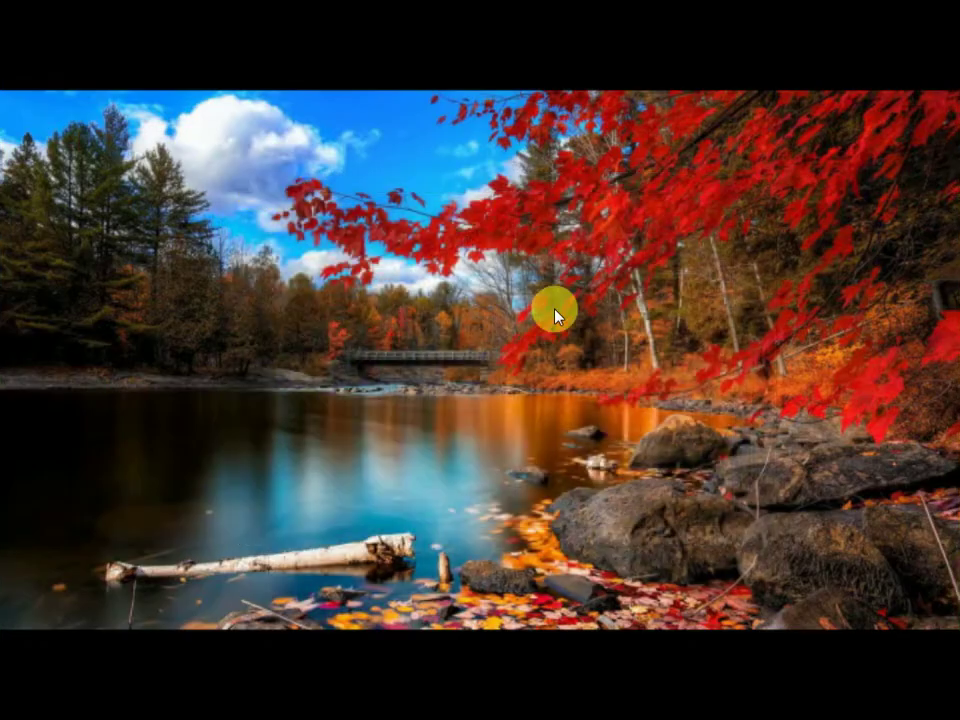
pyautogui.press('Escape')
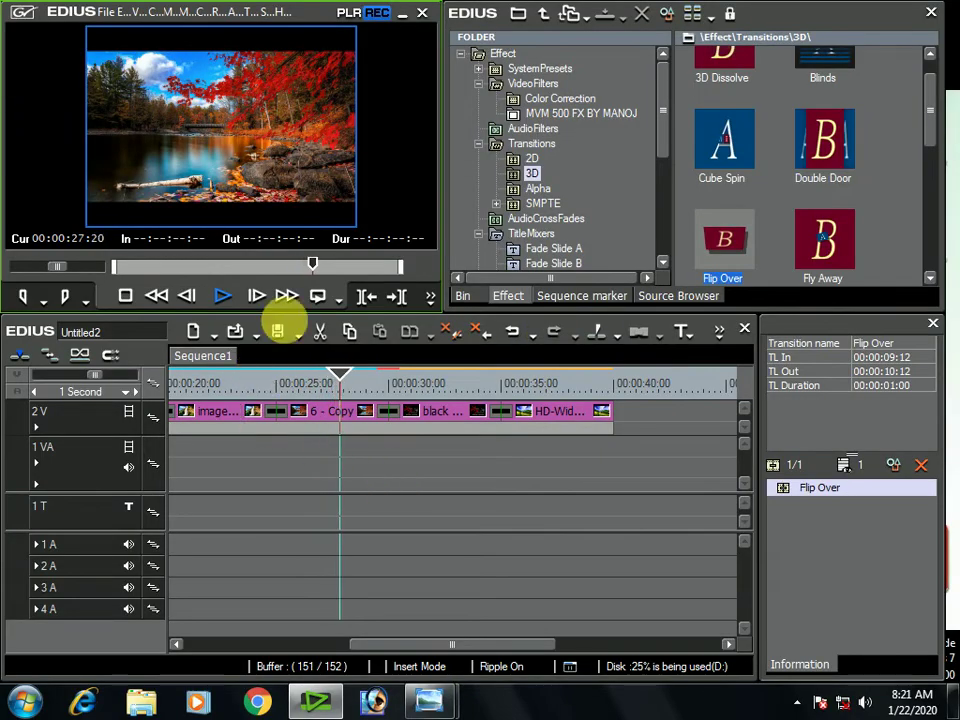
pyautogui.click(224, 296)
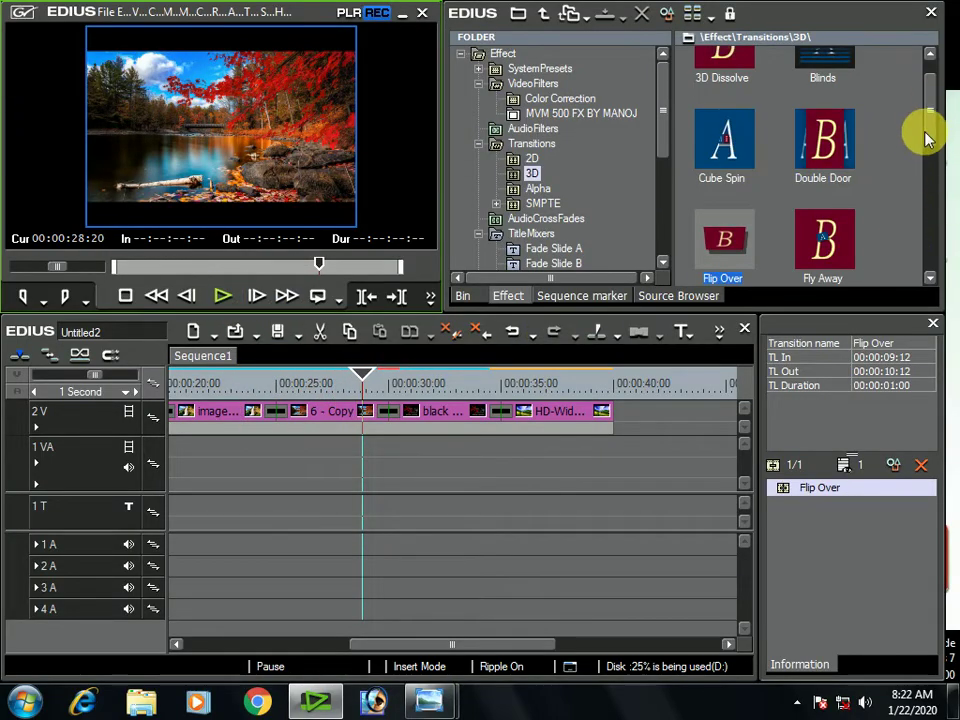
# Browse the effects available in the 3D, 2D and Alpha transition folders.
pyautogui.moveTo(928, 133); pyautogui.dragTo(930, 183)
pyautogui.scroll(-4, 932, 190)
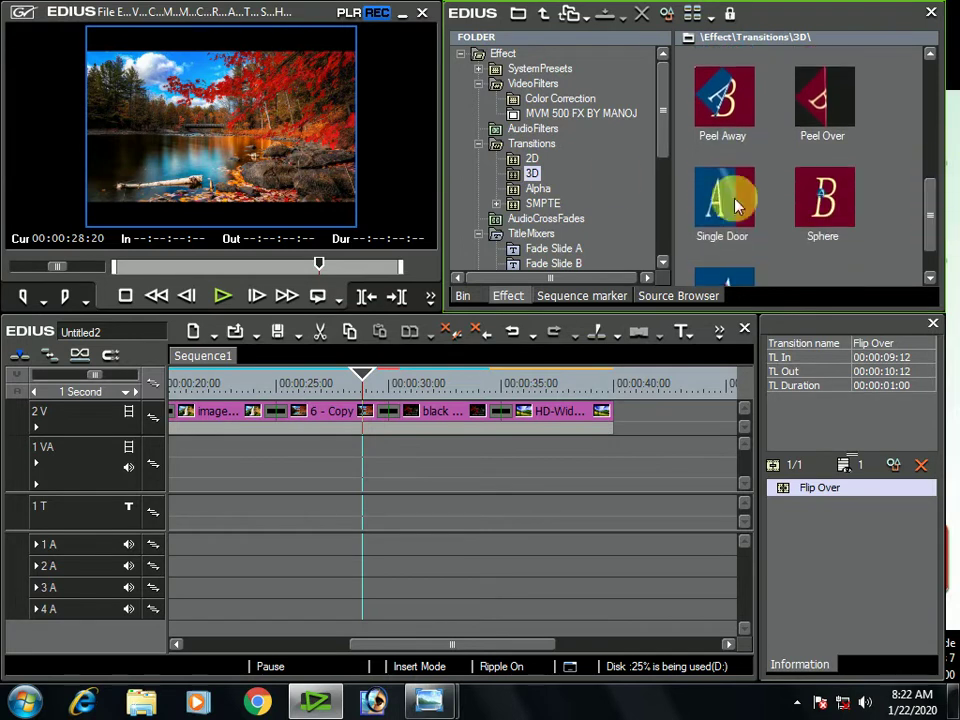
pyautogui.click(527, 159)
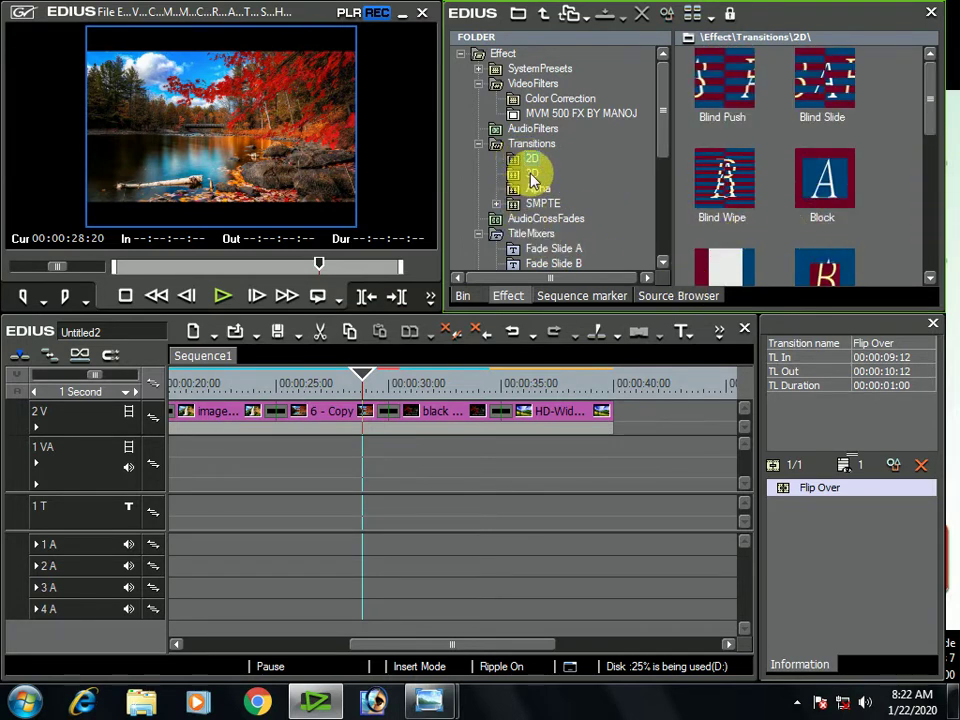
pyautogui.click(532, 175)
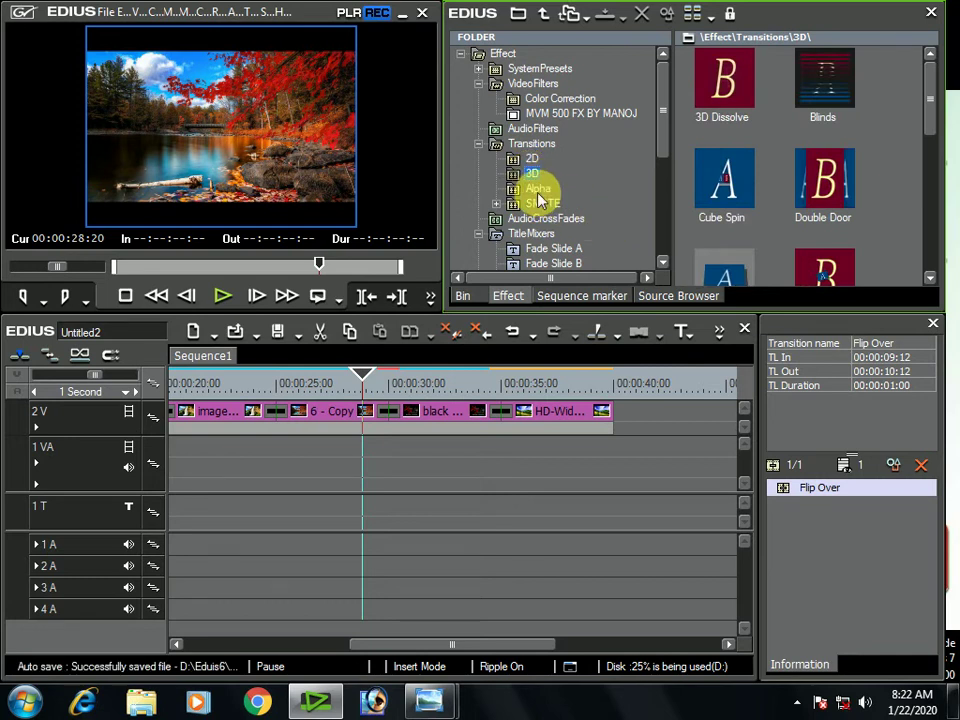
pyautogui.click(538, 190)
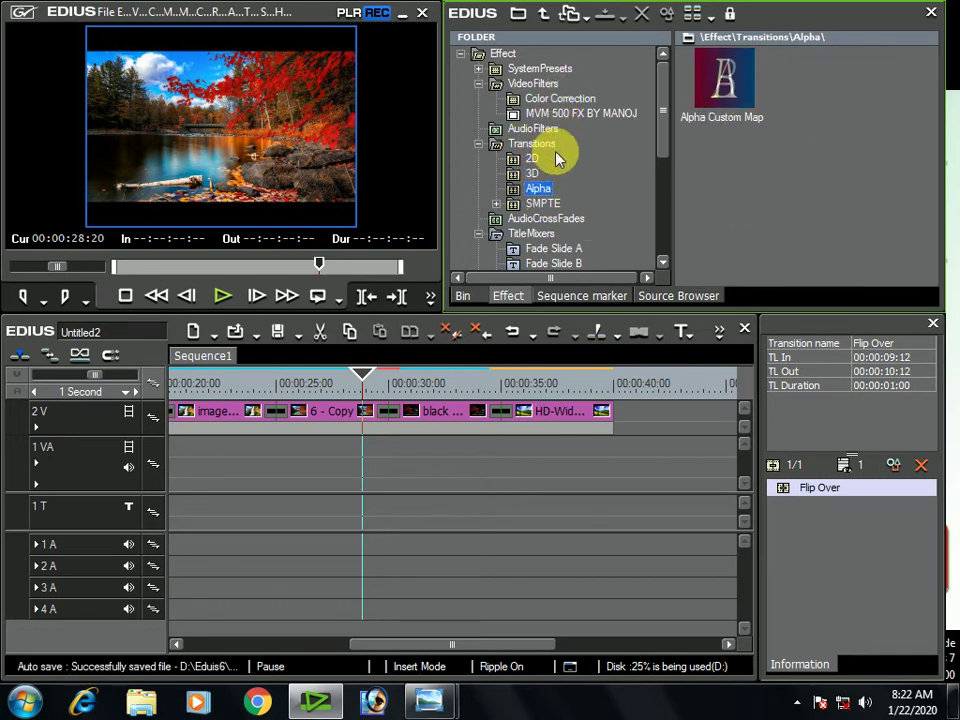
pyautogui.click(544, 145)
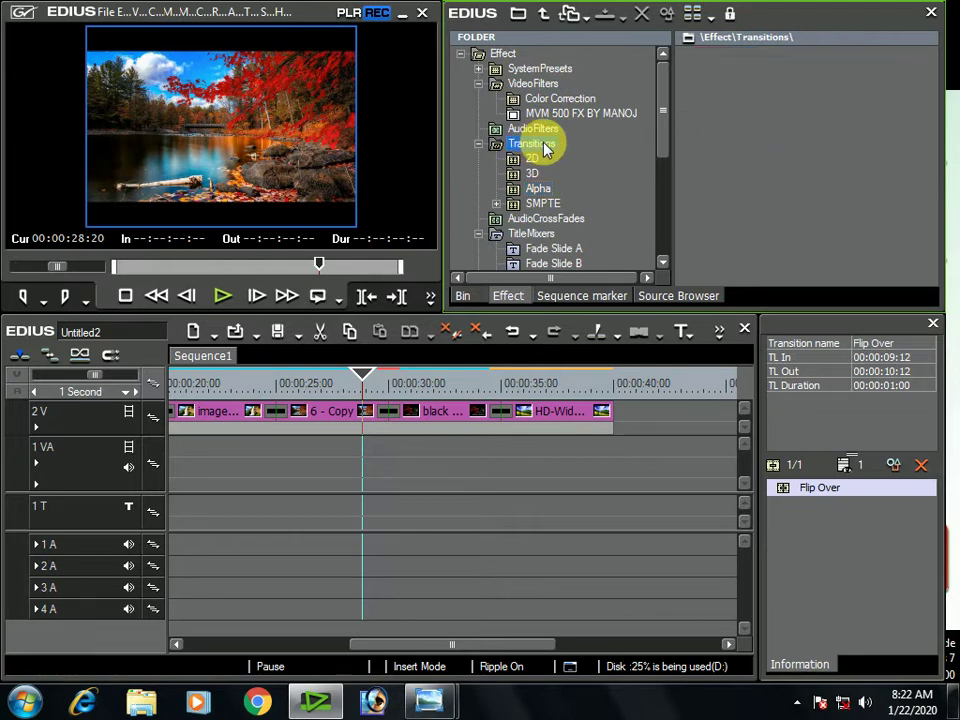
# Apply the 3D transitions Two Pages before the HD-Widescreen clip, Single Door before the black xp clip, and Sphere before the 6 - Copy clip.
pyautogui.click(533, 174)
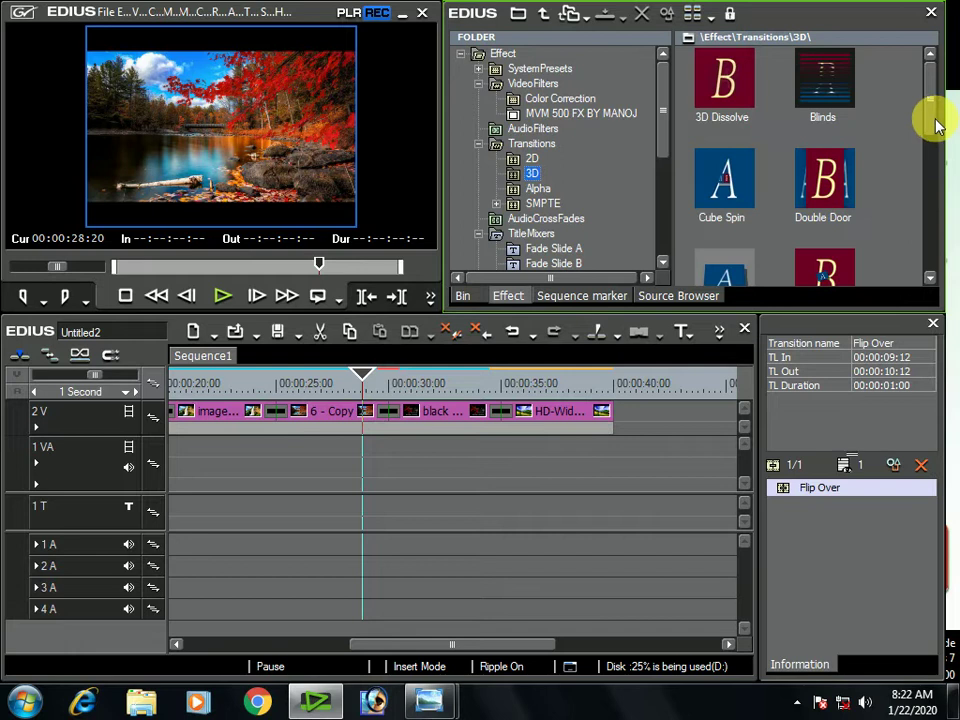
pyautogui.moveTo(936, 122); pyautogui.dragTo(926, 261)
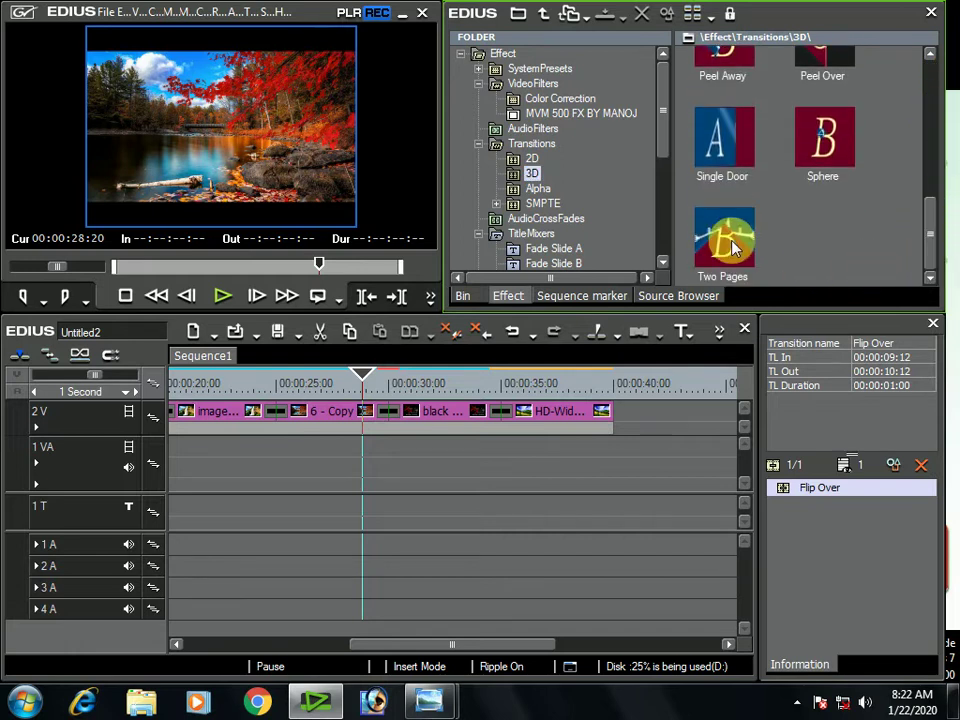
pyautogui.moveTo(733, 248); pyautogui.dragTo(489, 411)
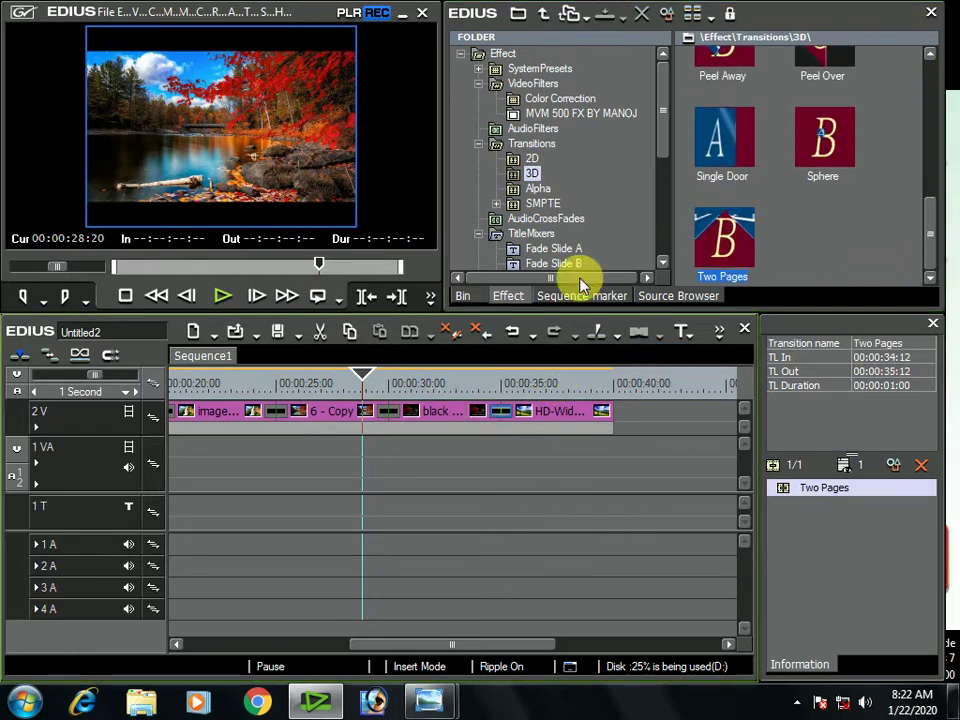
pyautogui.moveTo(696, 171); pyautogui.dragTo(375, 413)
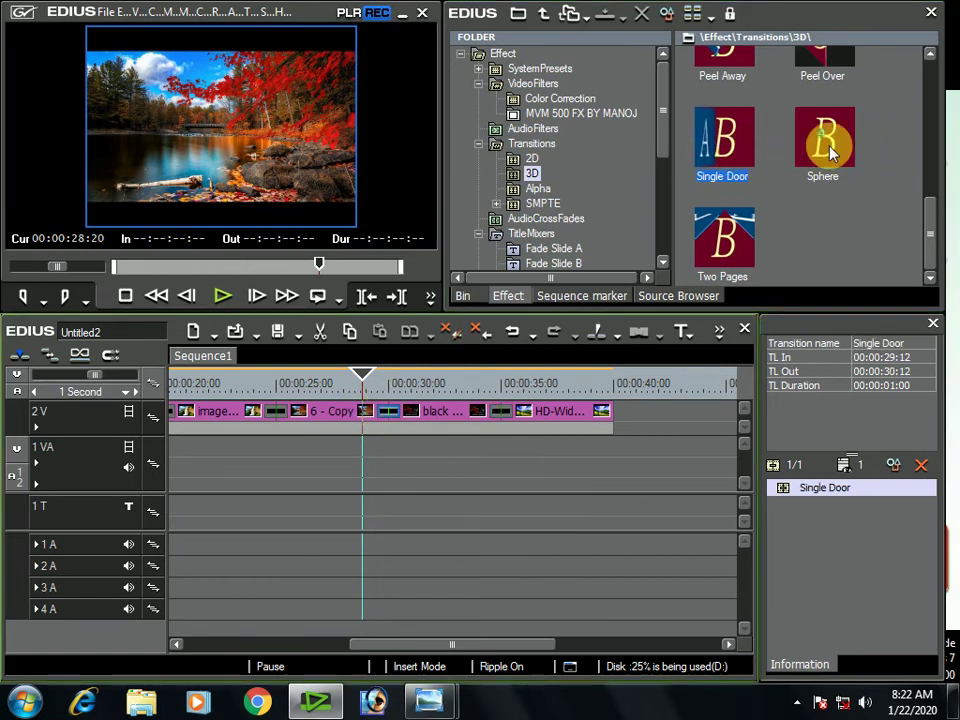
pyautogui.moveTo(829, 148); pyautogui.dragTo(284, 413)
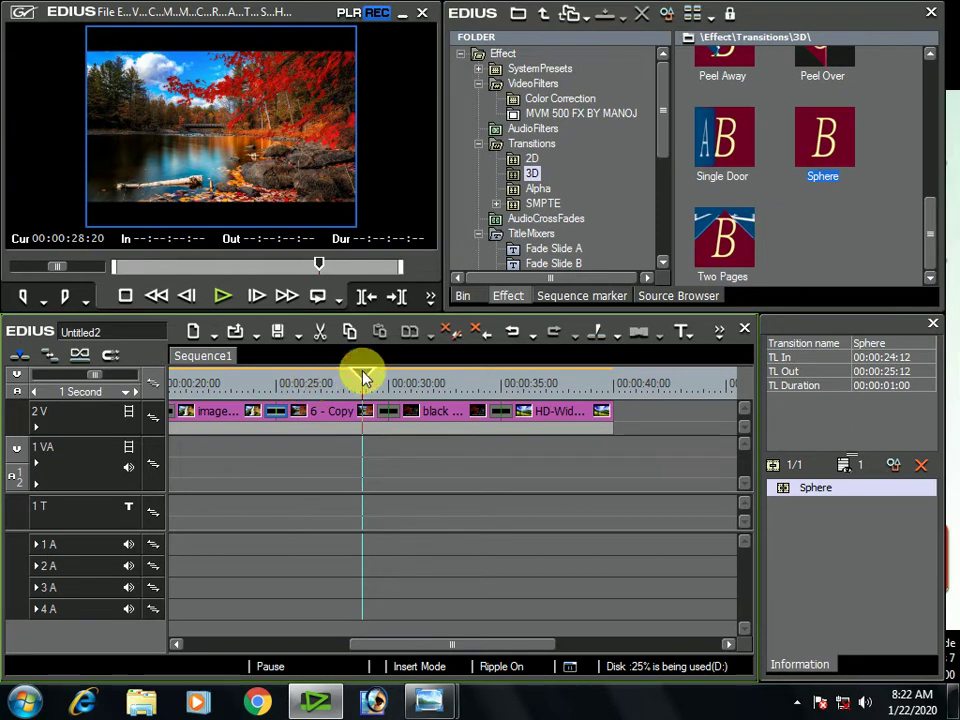
# Play back the Sphere transition from about 00:00:23:18, then lengthen it to 5 seconds across the 6 - Copy clip.
pyautogui.moveTo(363, 377); pyautogui.dragTo(248, 377)
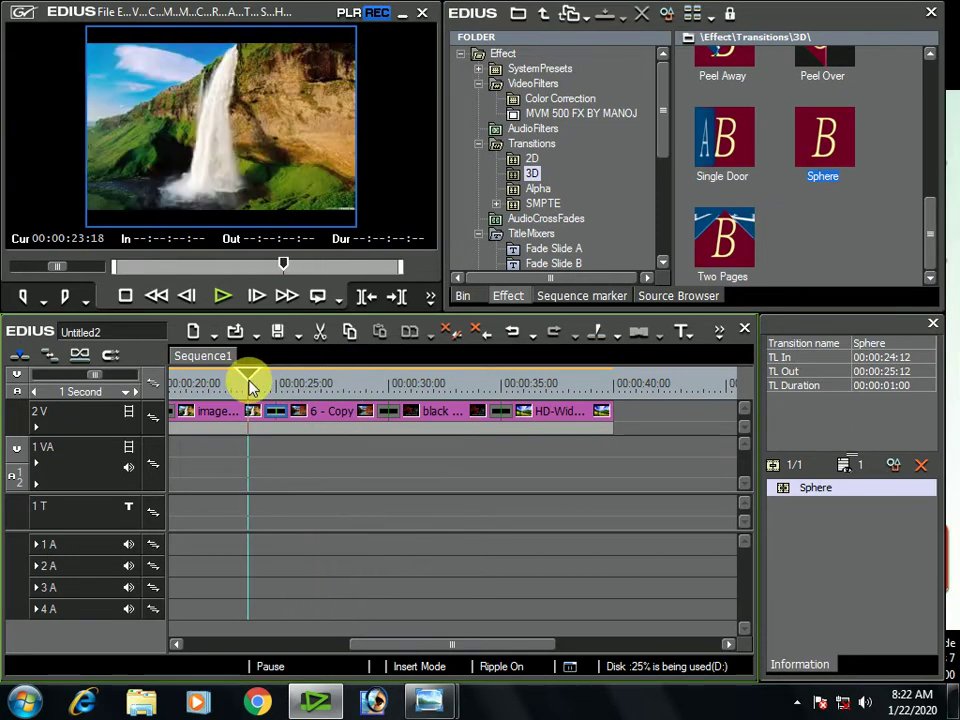
pyautogui.click(222, 296)
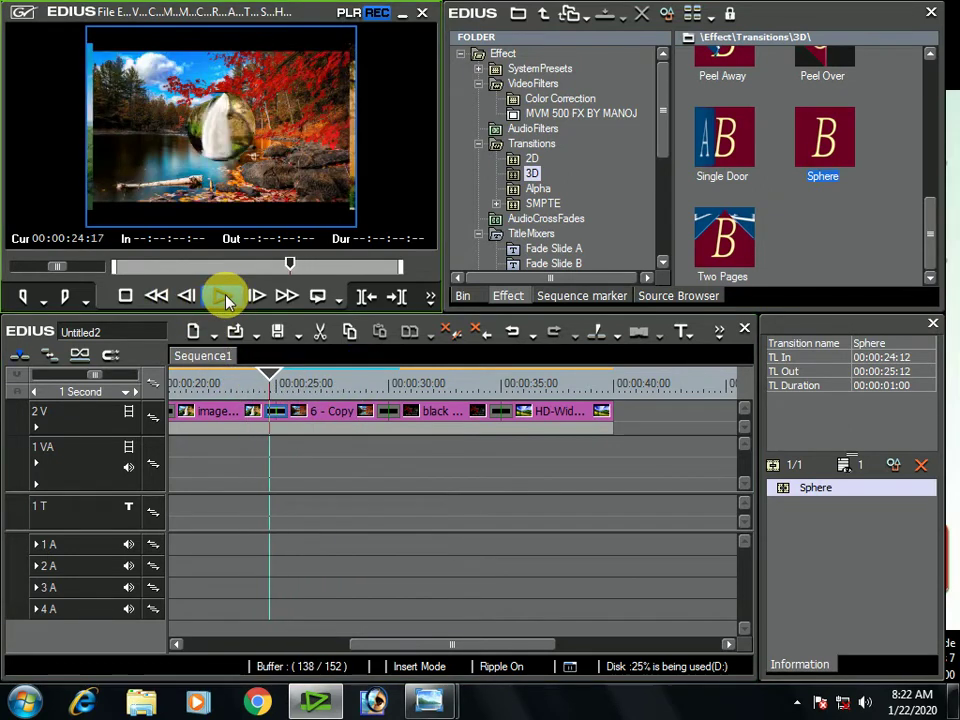
pyautogui.click(283, 420)
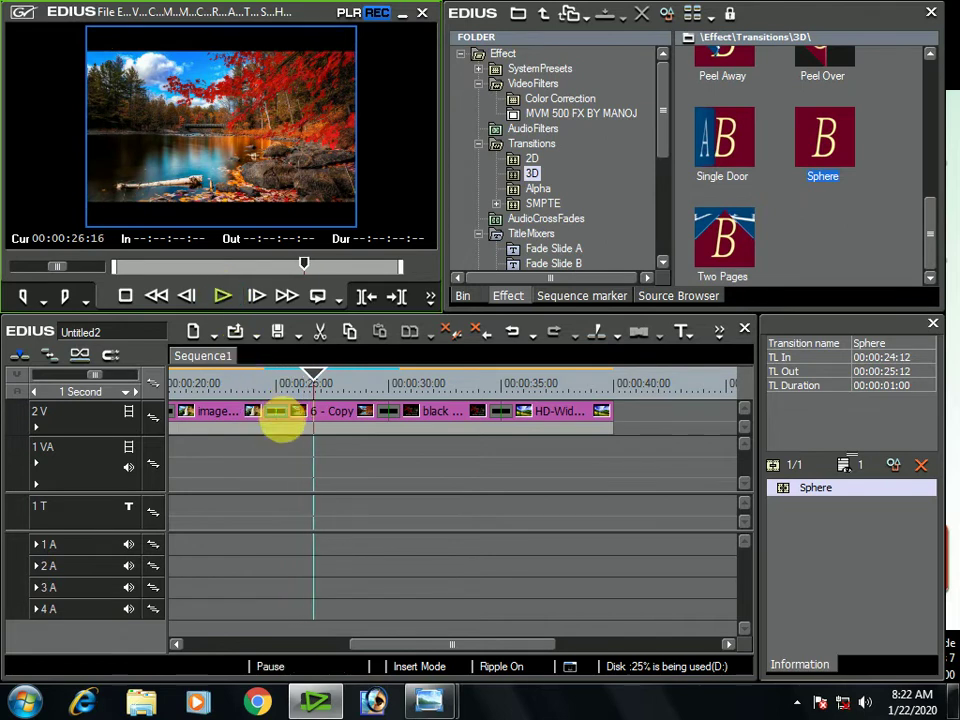
pyautogui.moveTo(293, 418); pyautogui.dragTo(440, 431)
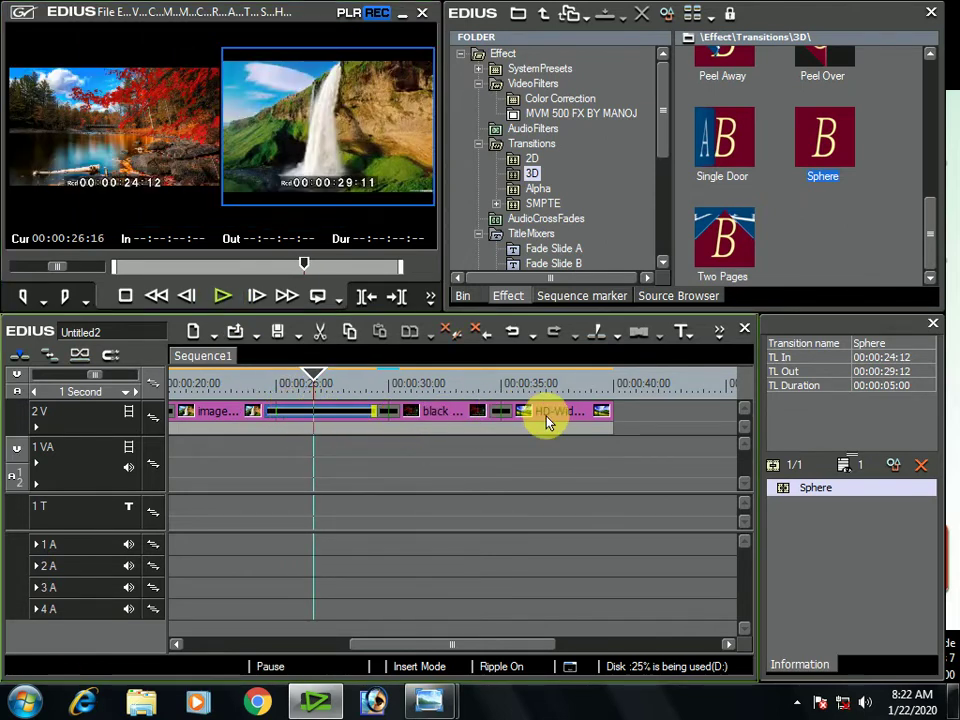
# Move the HD-Widescreen clip on track 2 V to start at 00:00:38:20 and extend the black xp PIC - Copy clip to meet it.
pyautogui.moveTo(514, 411); pyautogui.dragTo(633, 418)
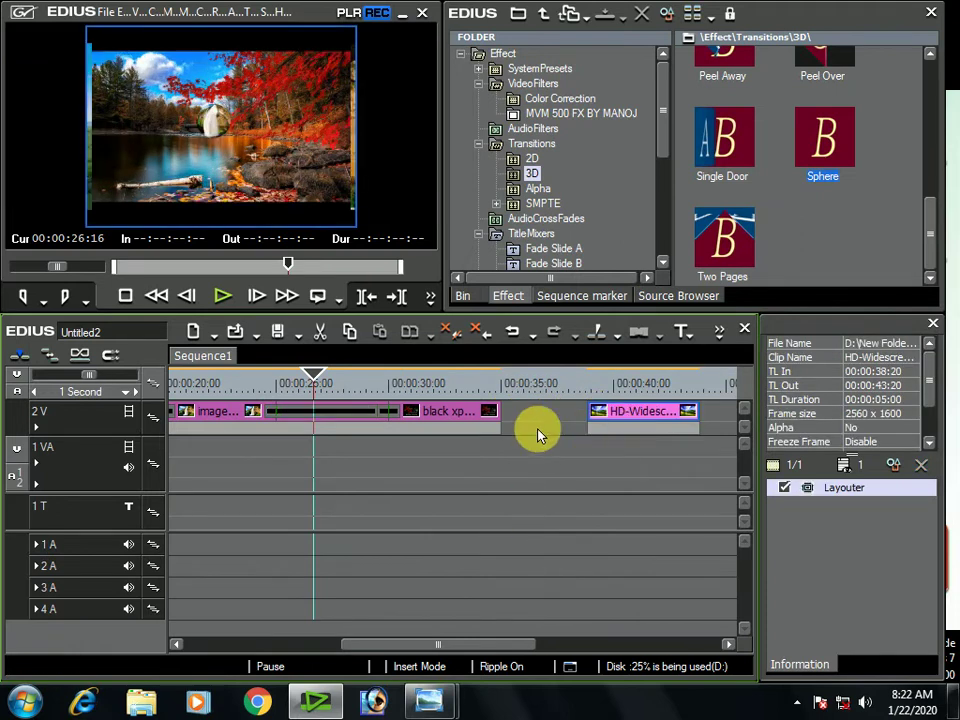
pyautogui.moveTo(510, 420); pyautogui.dragTo(584, 412)
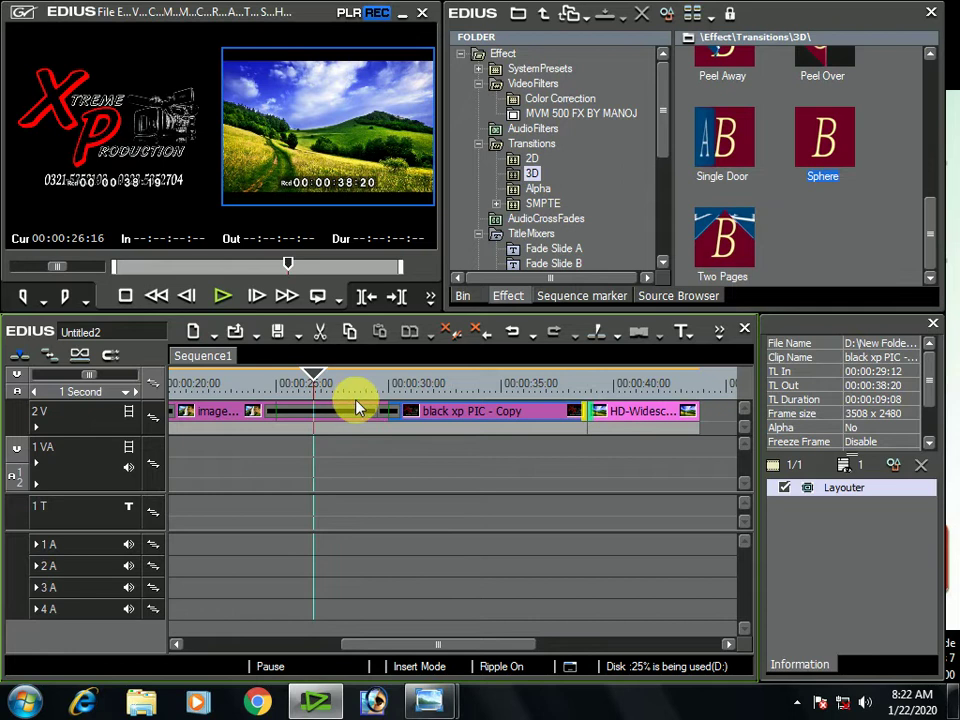
# Lengthen the Single Door transition to 00:00:06:04 and play the sequence from just before the Sphere transition.
pyautogui.moveTo(403, 414); pyautogui.dragTo(514, 416)
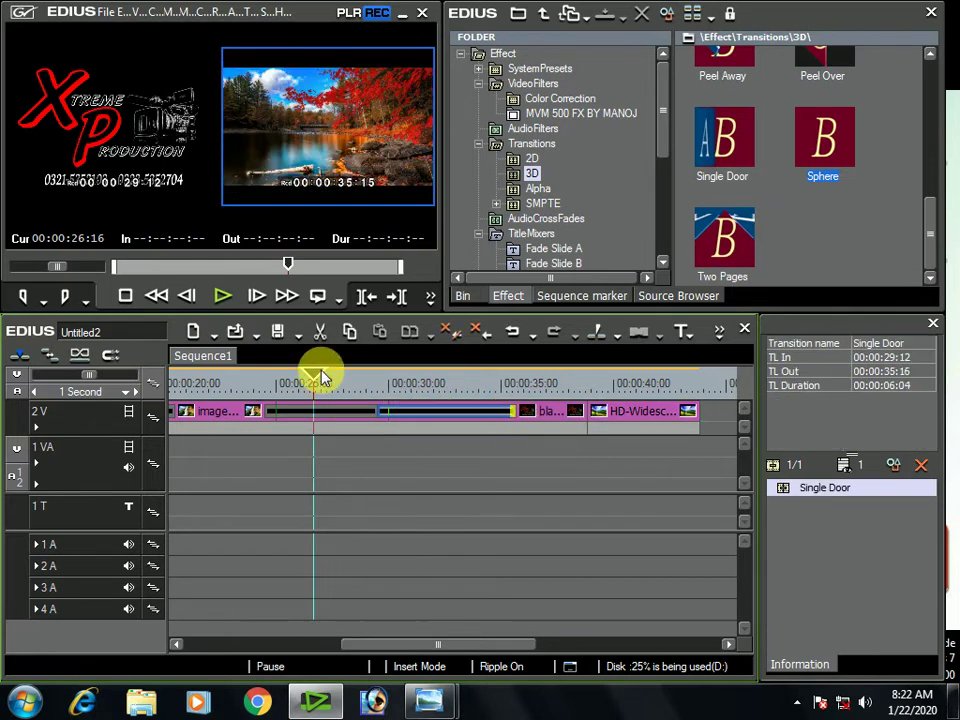
pyautogui.moveTo(317, 382); pyautogui.dragTo(208, 385)
pyautogui.click(212, 299)
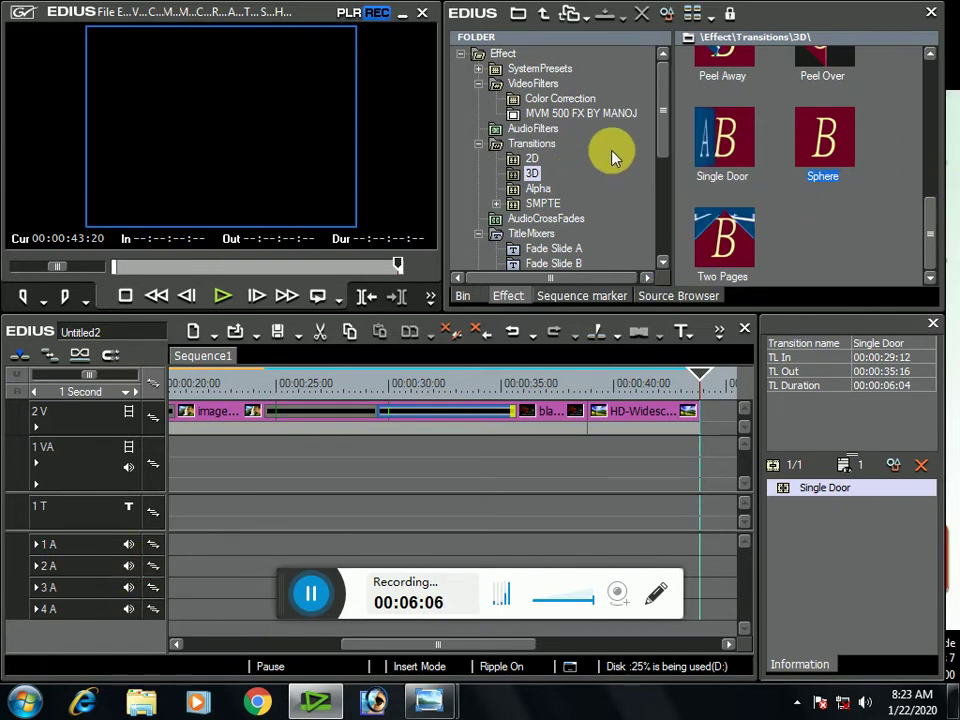
# Select the 1-vozdux picture among the imported clips and mute the title track 1 T.
pyautogui.click(462, 297)
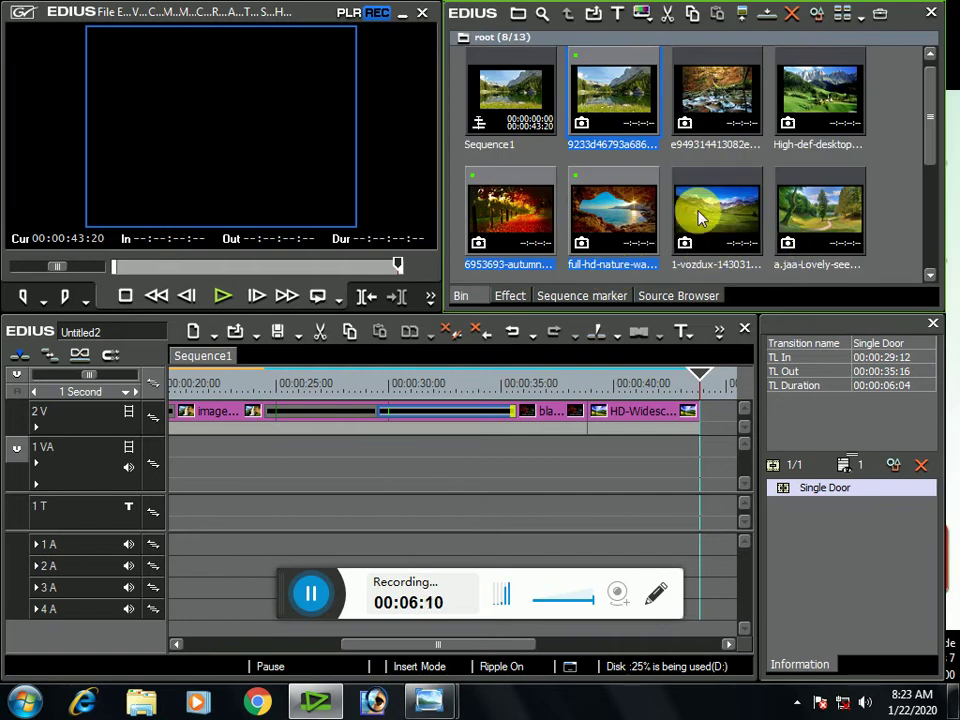
pyautogui.moveTo(700, 218); pyautogui.dragTo(797, 197)
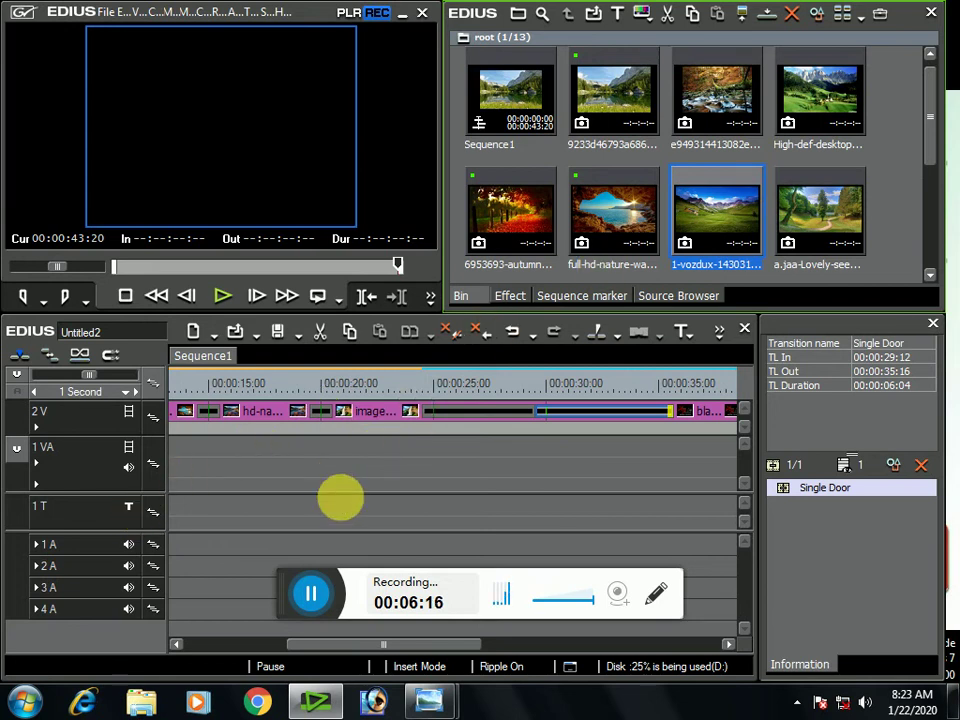
pyautogui.click(126, 515)
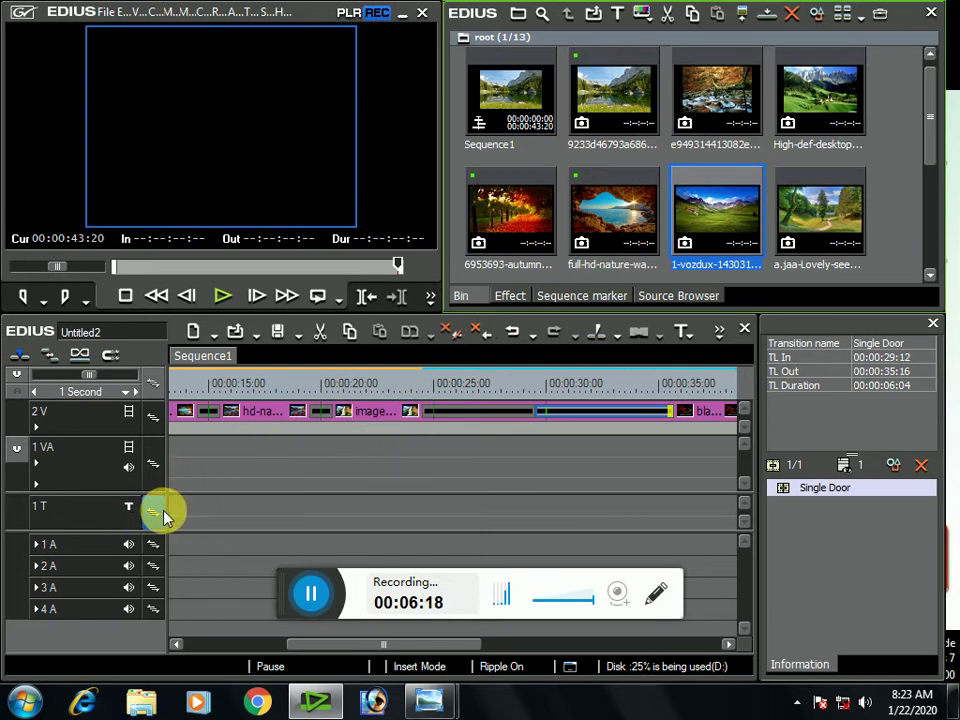
pyautogui.click(128, 511)
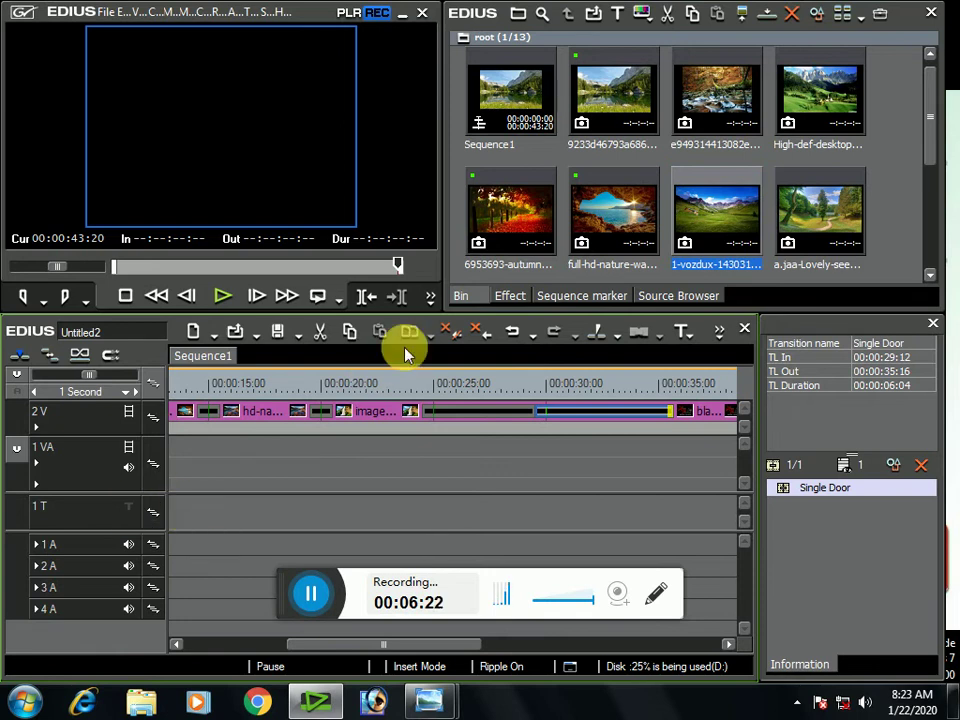
# Create a new title on track 1 VA at 00:00:43:20 and enter the channel name as its text.
pyautogui.click(684, 331)
pyautogui.click(702, 362)
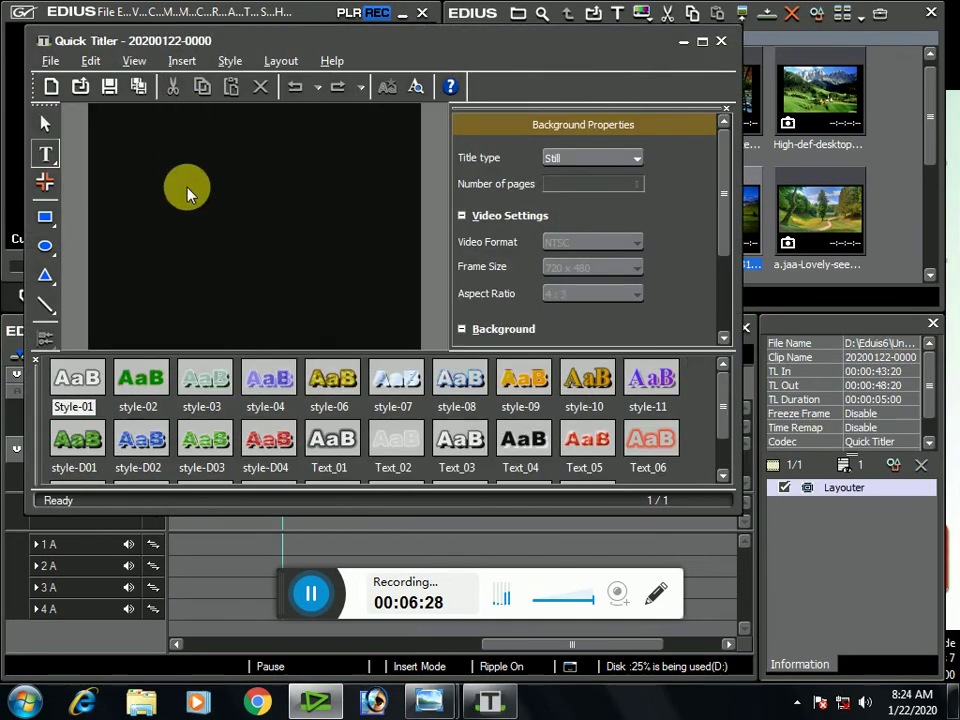
pyautogui.write('az')
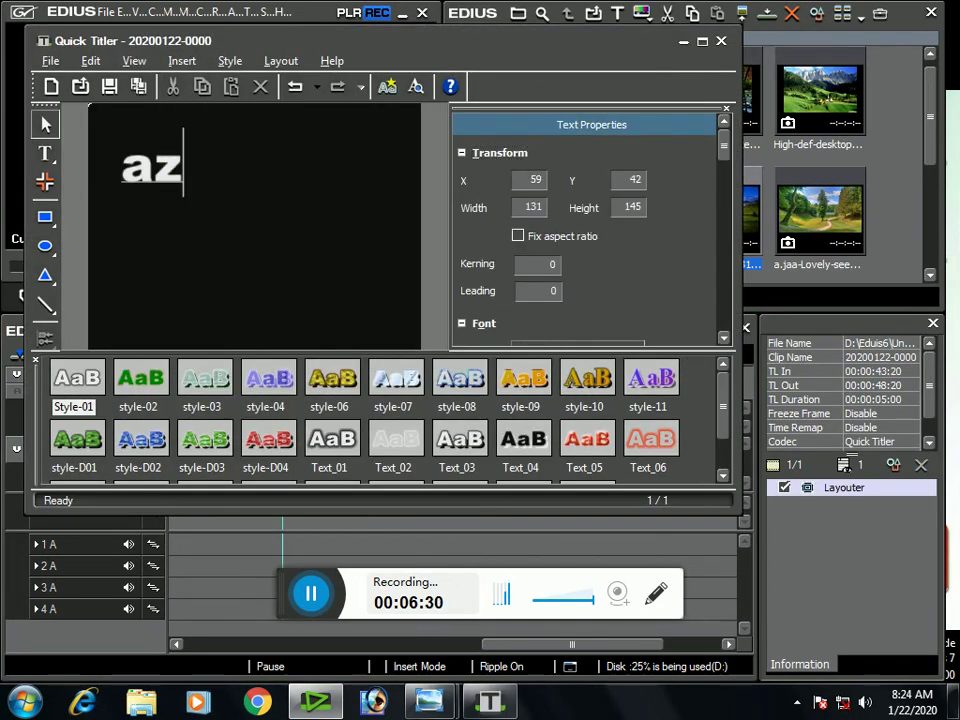
pyautogui.write('haz')
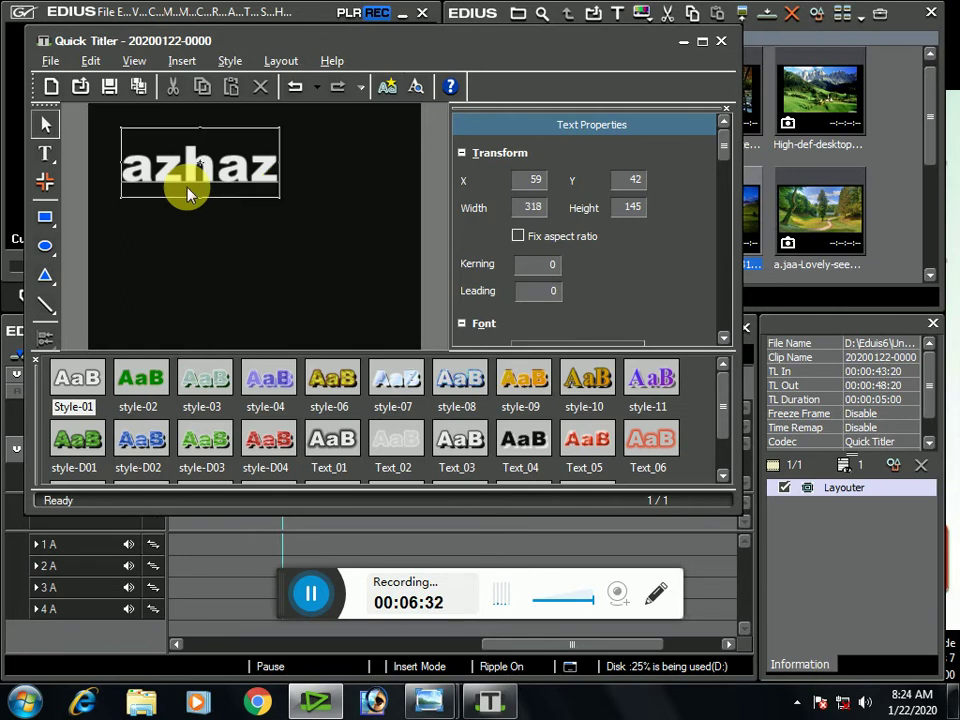
pyautogui.press('BackSpace')
pyautogui.write('r')
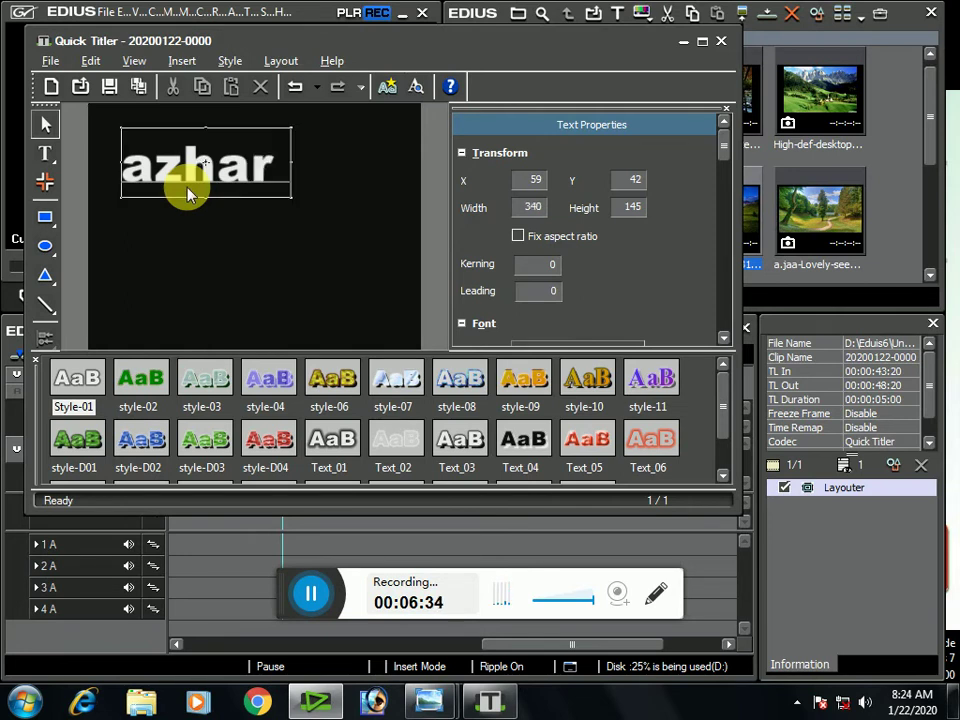
pyautogui.write(' hf  tv')
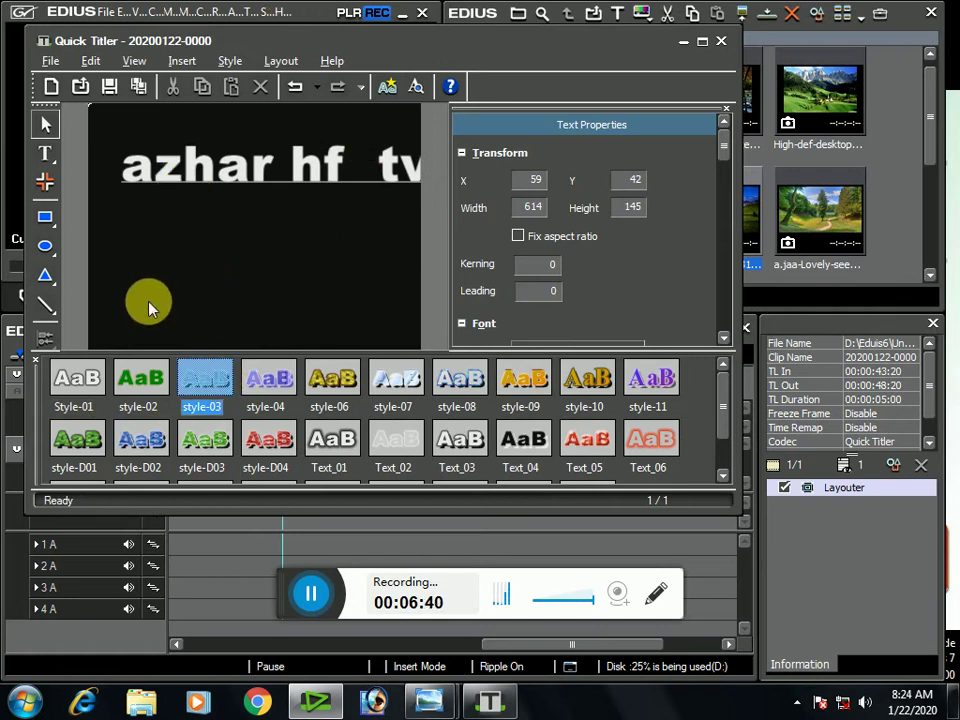
# Select the whole title text, try the Text_04 style, and close Quick Titler, saving the title.
pyautogui.moveTo(122, 161); pyautogui.dragTo(325, 195)
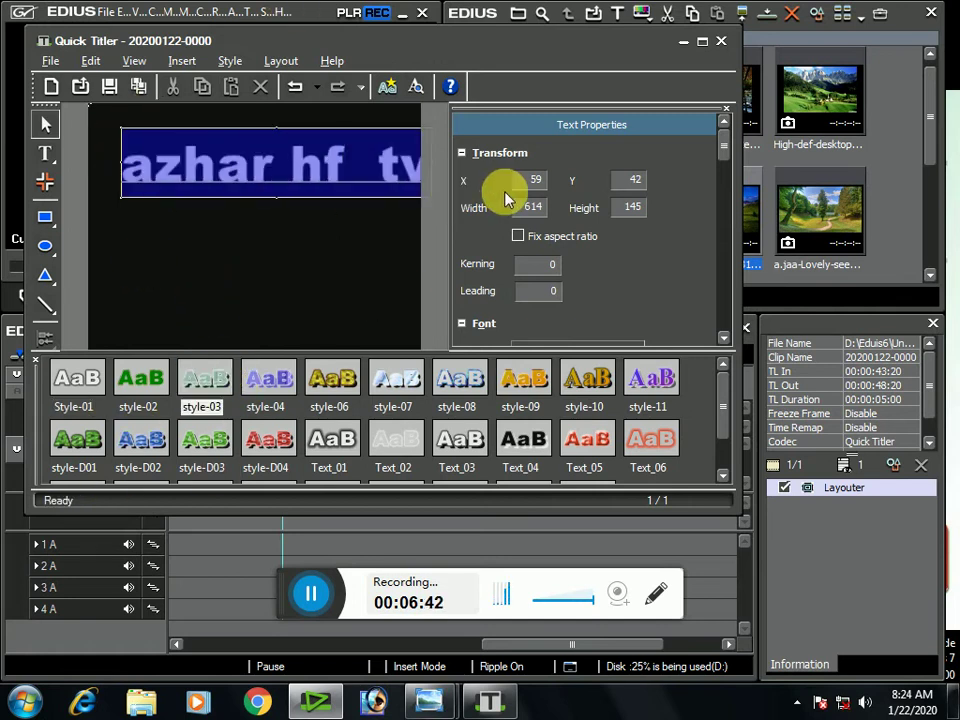
pyautogui.click(515, 446)
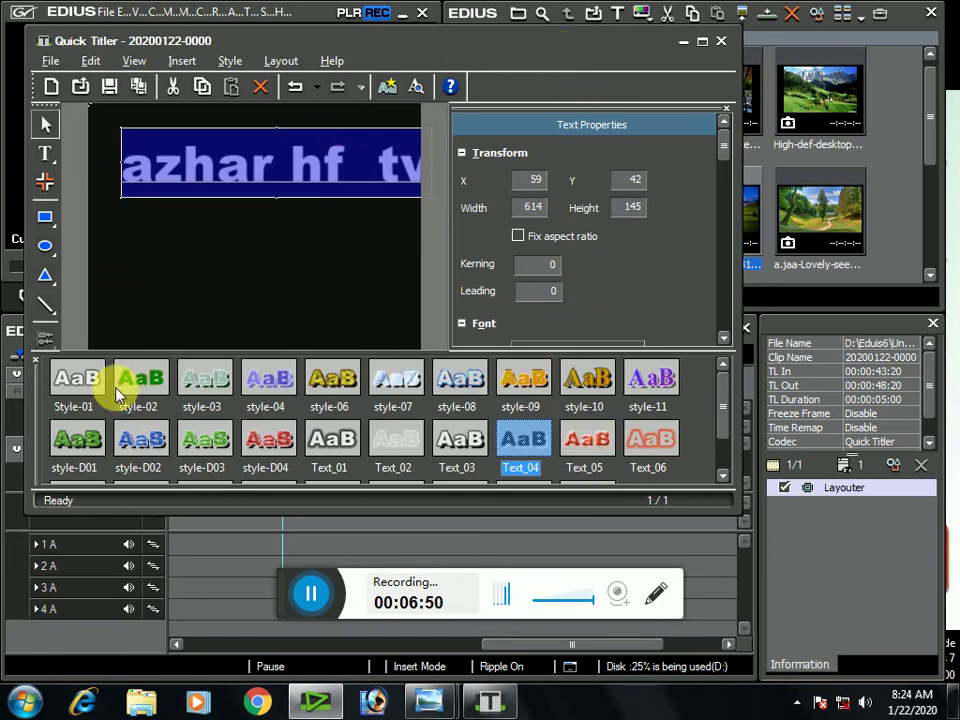
pyautogui.click(721, 44)
pyautogui.click(289, 298)
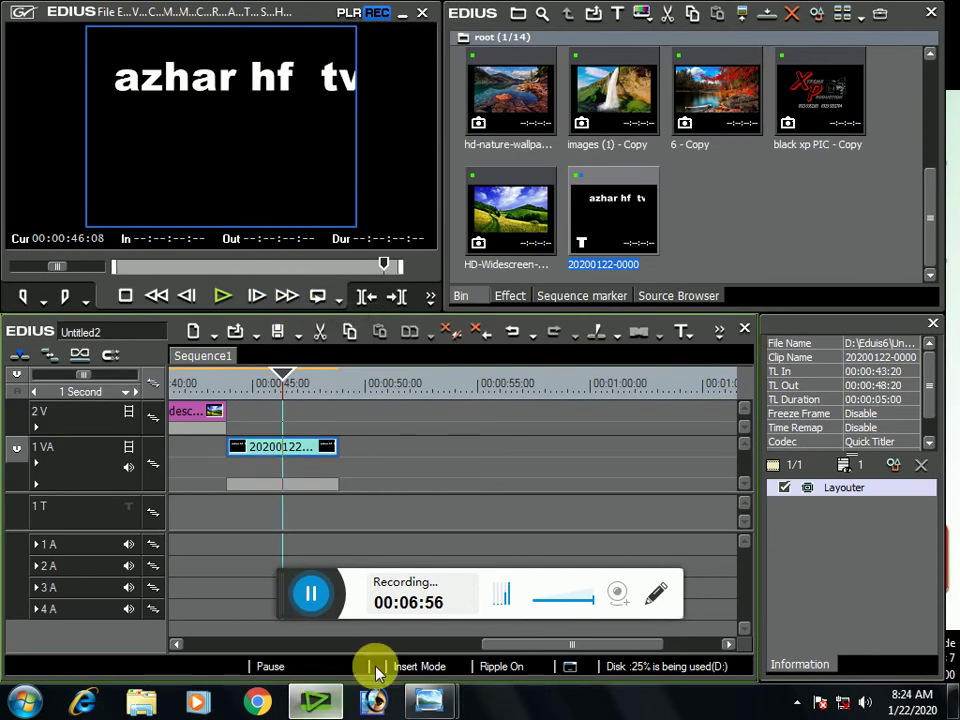
# Cut the title clip from track 1 VA and paste it onto title track 1 T.
pyautogui.moveTo(503, 650); pyautogui.dragTo(453, 601)
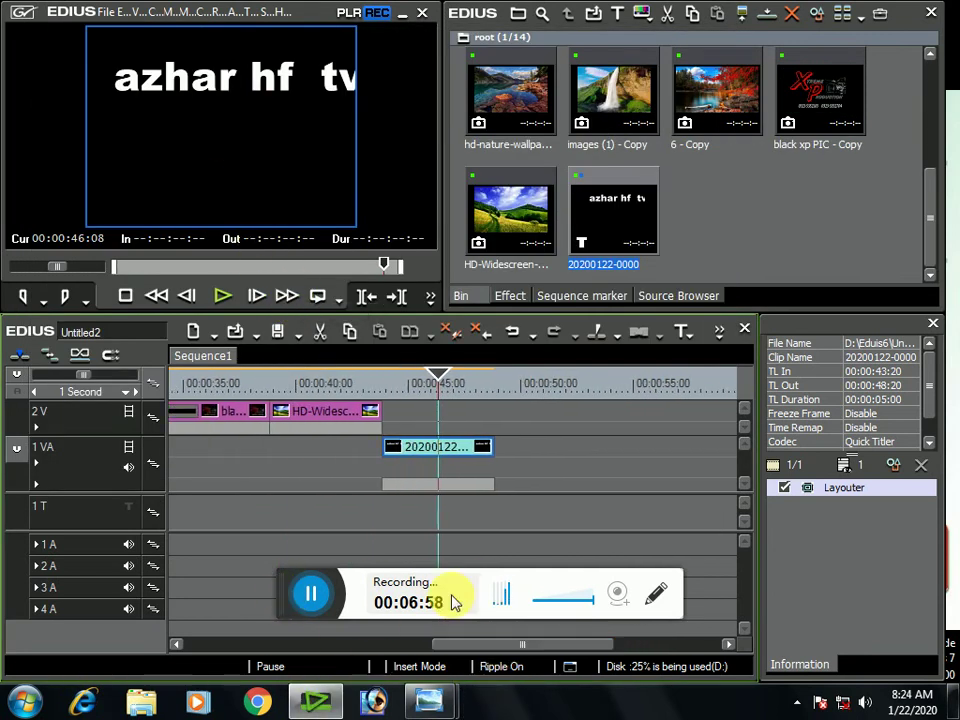
pyautogui.rightClick(413, 452)
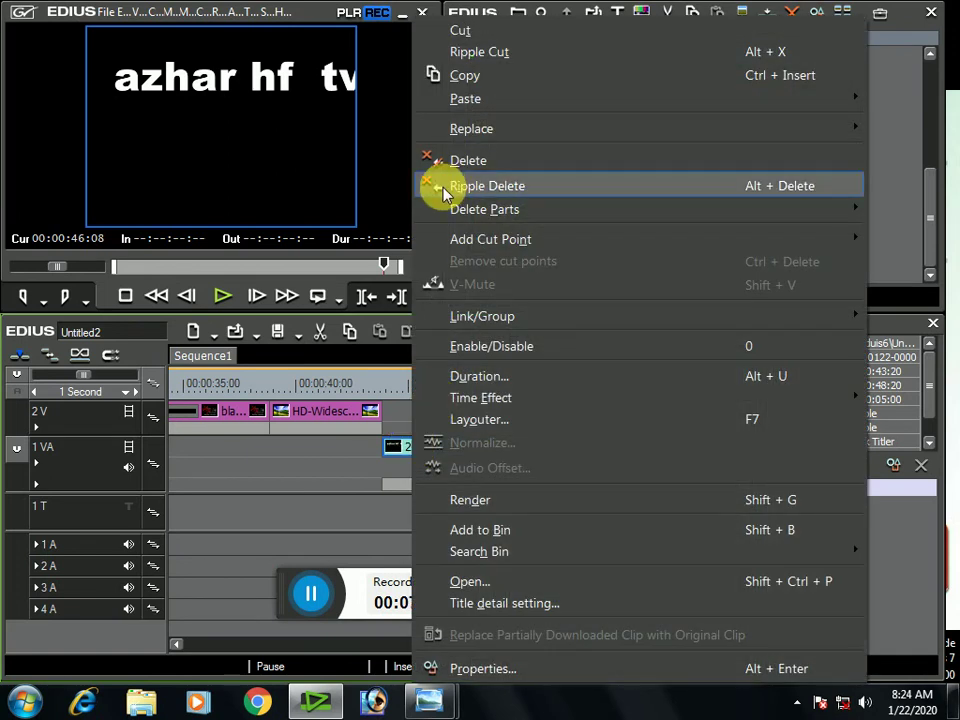
pyautogui.moveTo(475, 95)
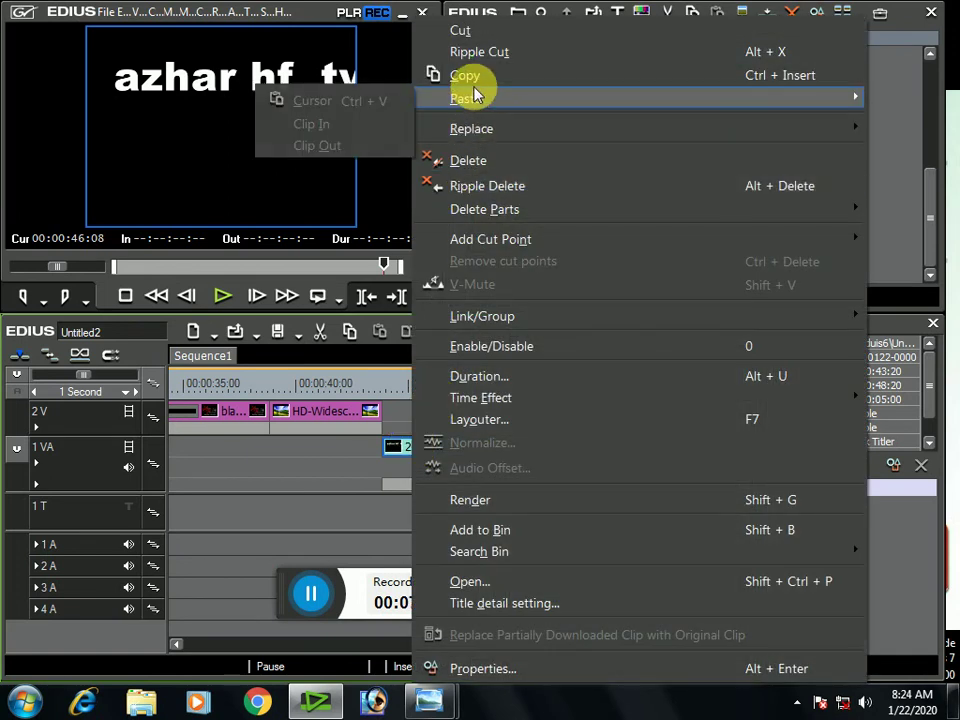
pyautogui.click(461, 30)
pyautogui.moveTo(493, 647); pyautogui.dragTo(110, 642)
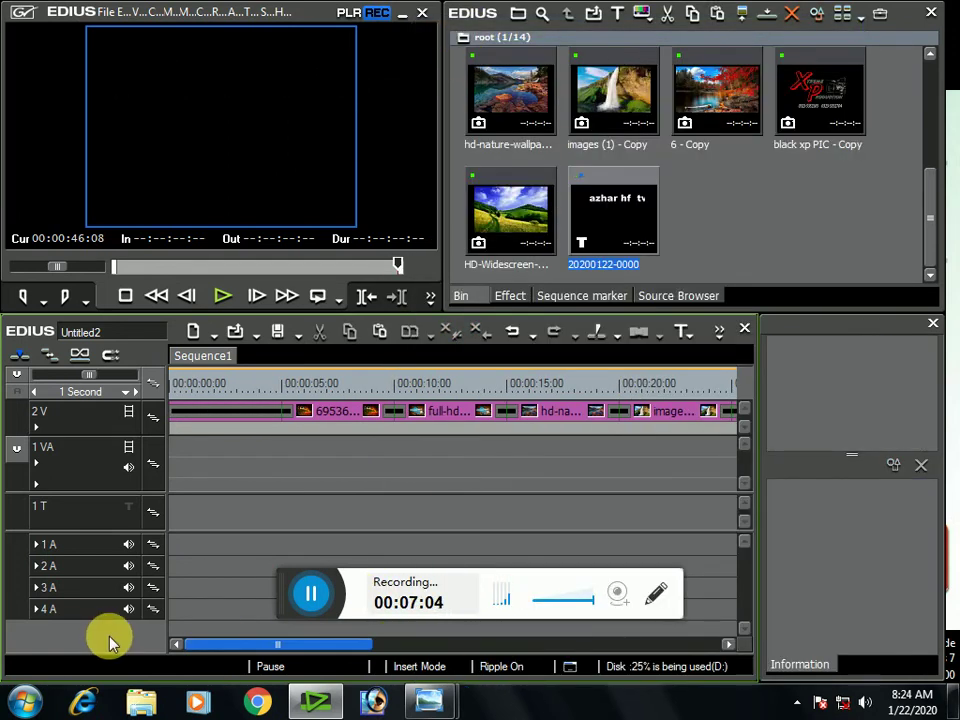
pyautogui.rightClick(180, 511)
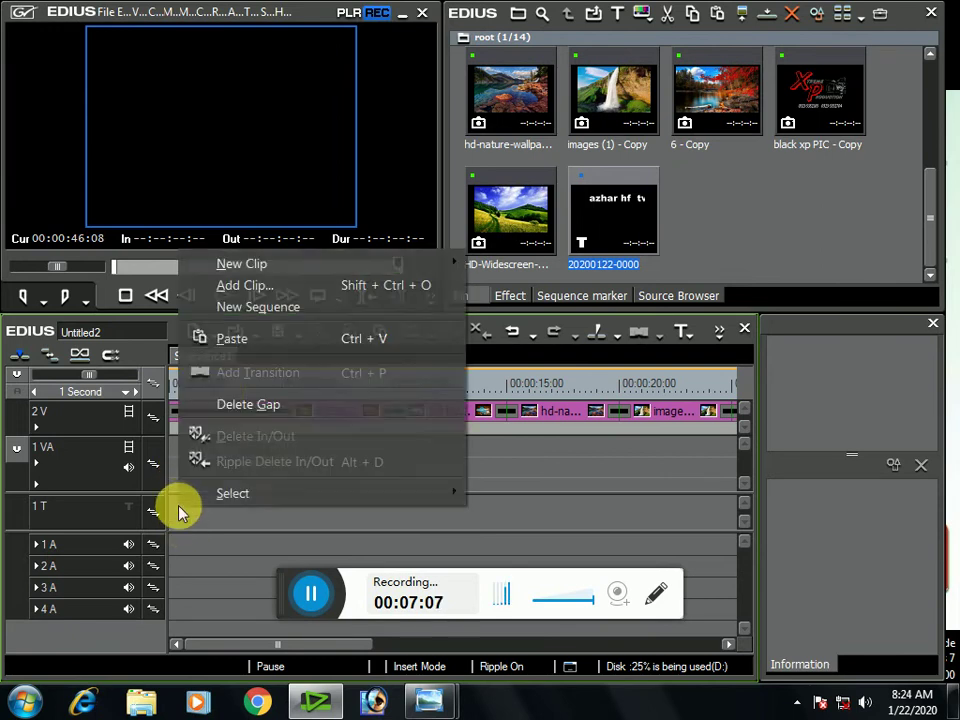
pyautogui.click(232, 340)
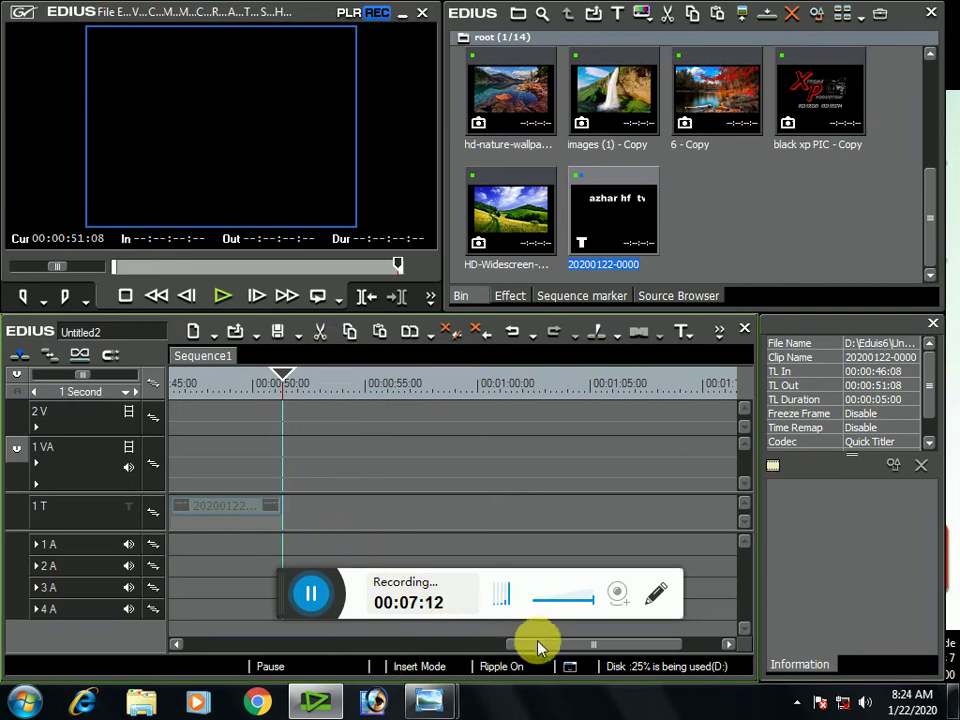
# Find the pasted title clip on track 1 T and undo its cut and paste.
pyautogui.moveTo(540, 643); pyautogui.dragTo(174, 628)
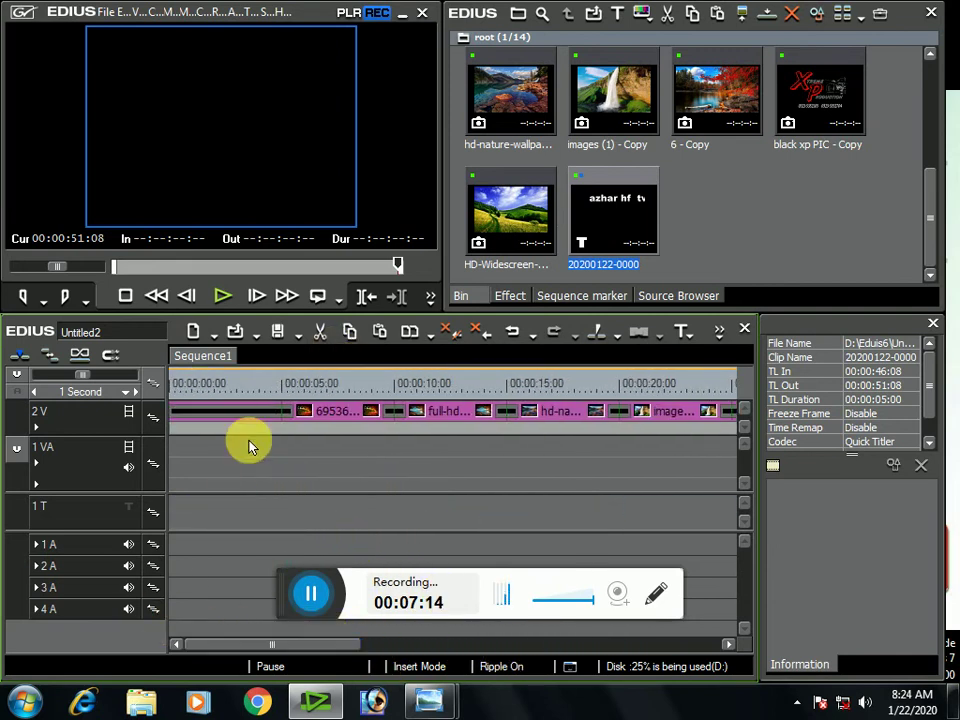
pyautogui.click(187, 388)
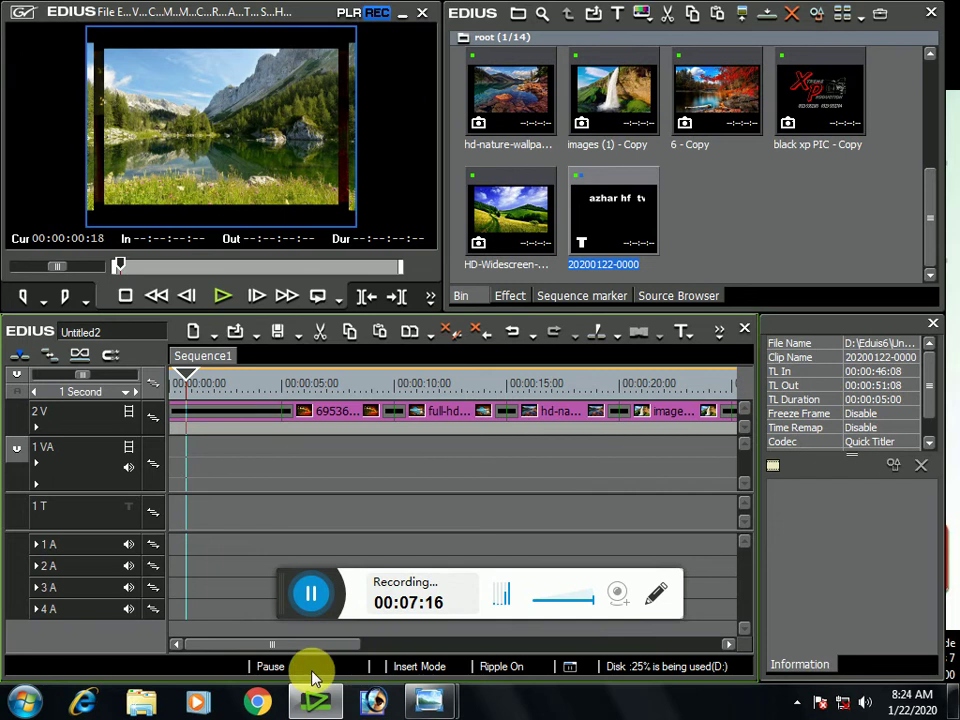
pyautogui.moveTo(303, 650); pyautogui.dragTo(515, 650)
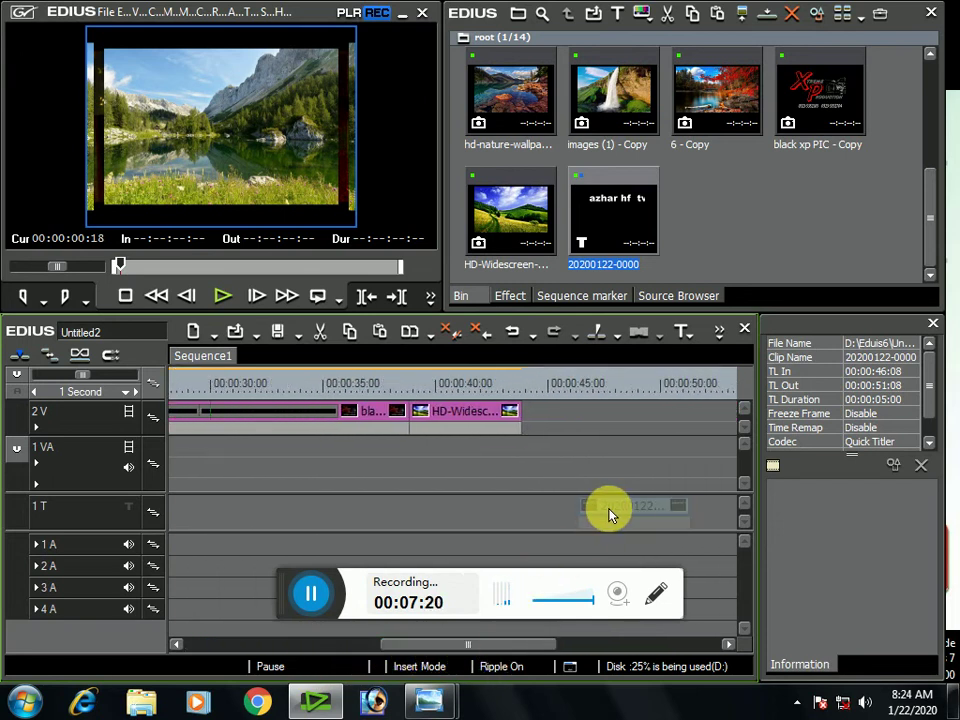
pyautogui.moveTo(610, 512); pyautogui.dragTo(606, 509)
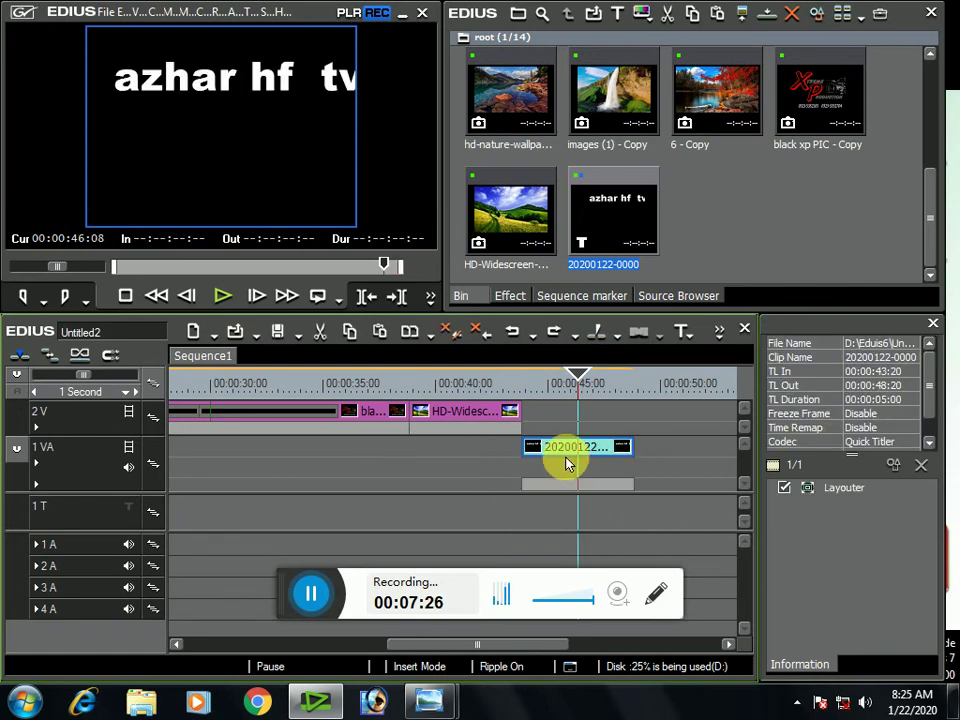
# With ripple mode turned off, move the title clip to the start of track 1 VA and play it back.
pyautogui.click(49, 358)
pyautogui.moveTo(420, 452); pyautogui.dragTo(90, 455)
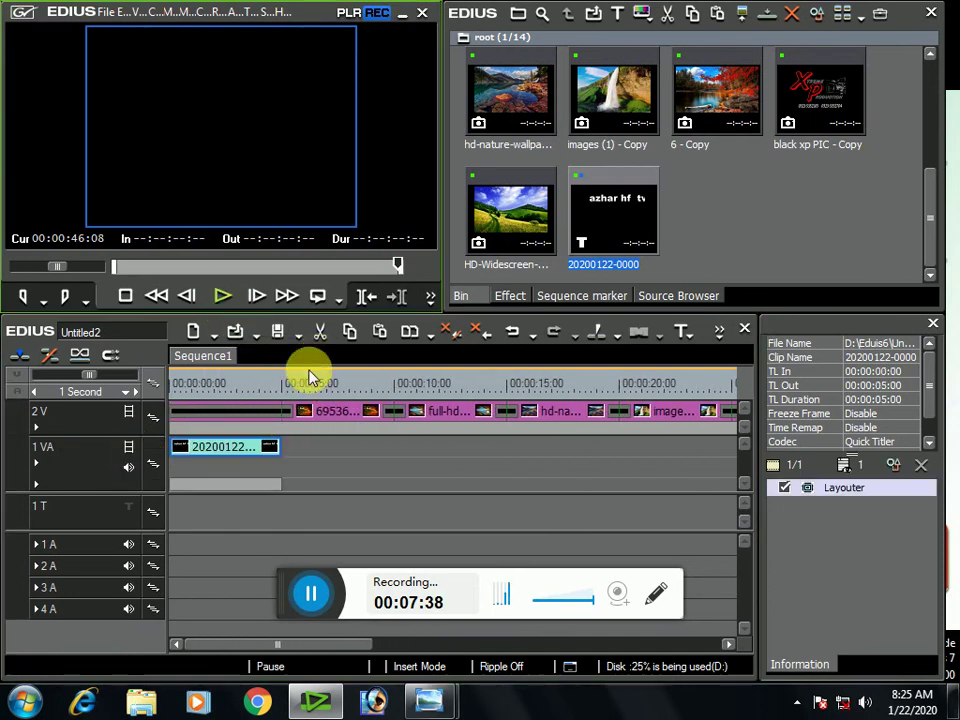
pyautogui.click(183, 393)
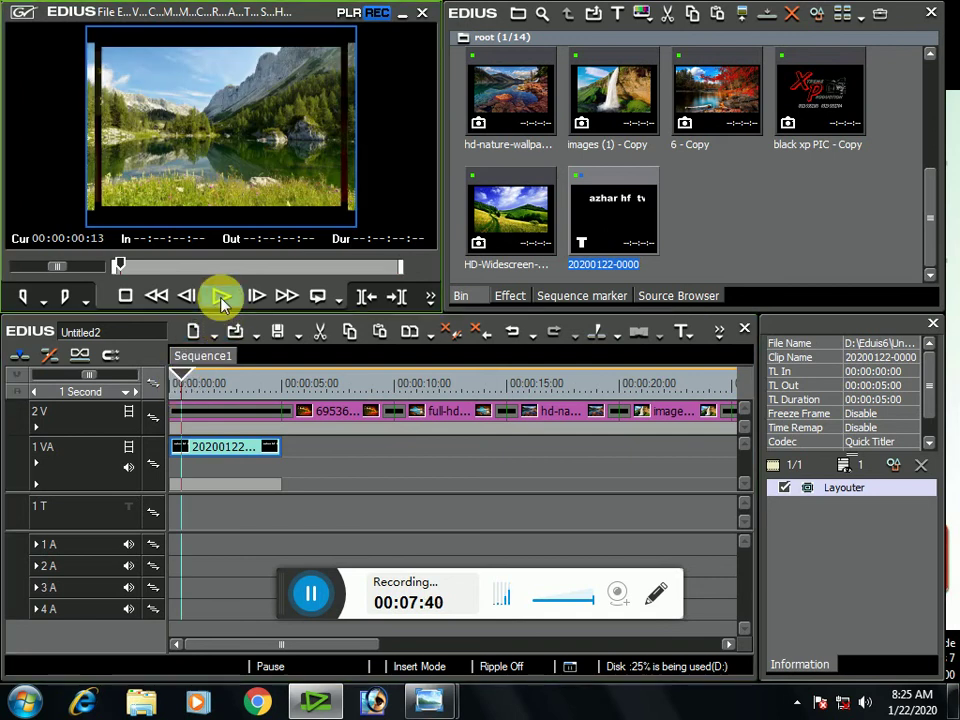
pyautogui.click(222, 298)
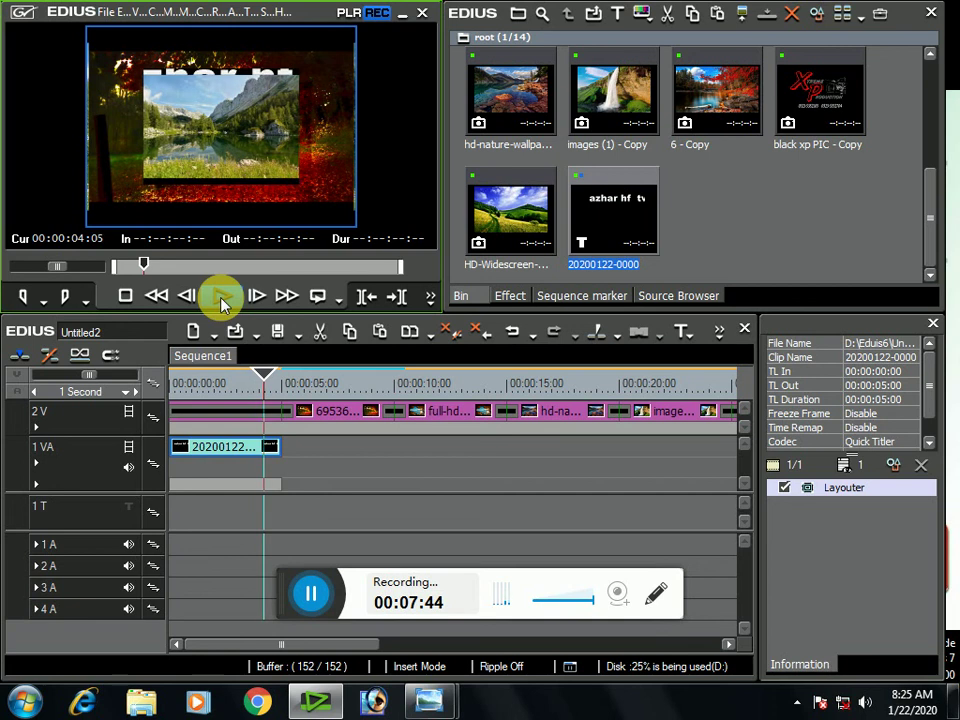
# Move the title clip down onto title track 1 T and preview the sequence from the beginning, switching to full screen.
pyautogui.moveTo(228, 463); pyautogui.dragTo(224, 512)
pyautogui.moveTo(277, 380); pyautogui.dragTo(154, 364)
pyautogui.click(210, 300)
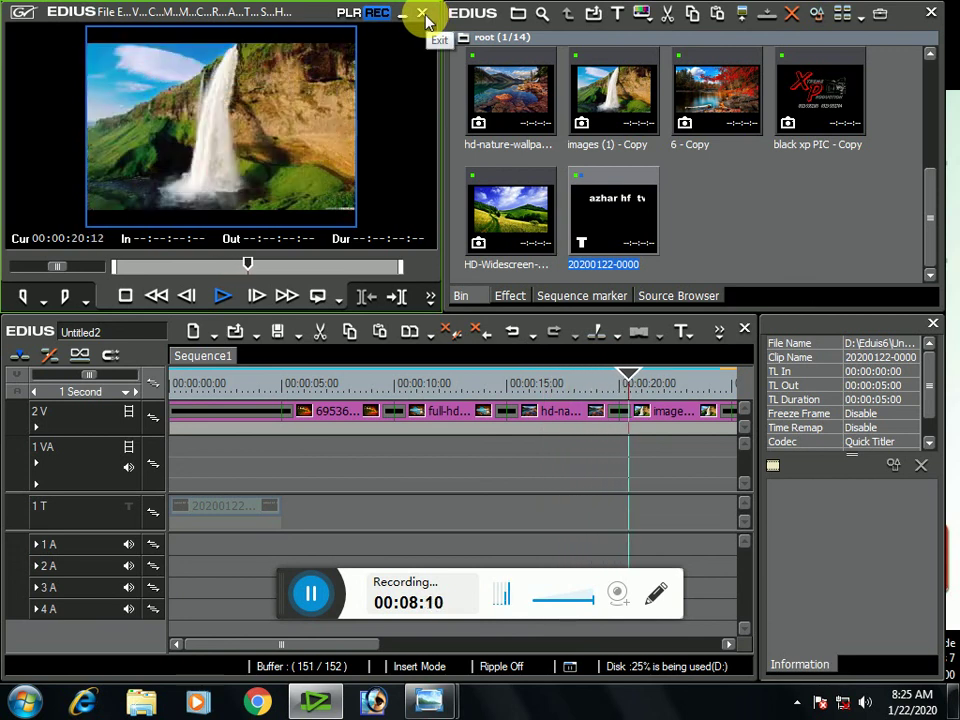
pyautogui.doubleClick(214, 116)
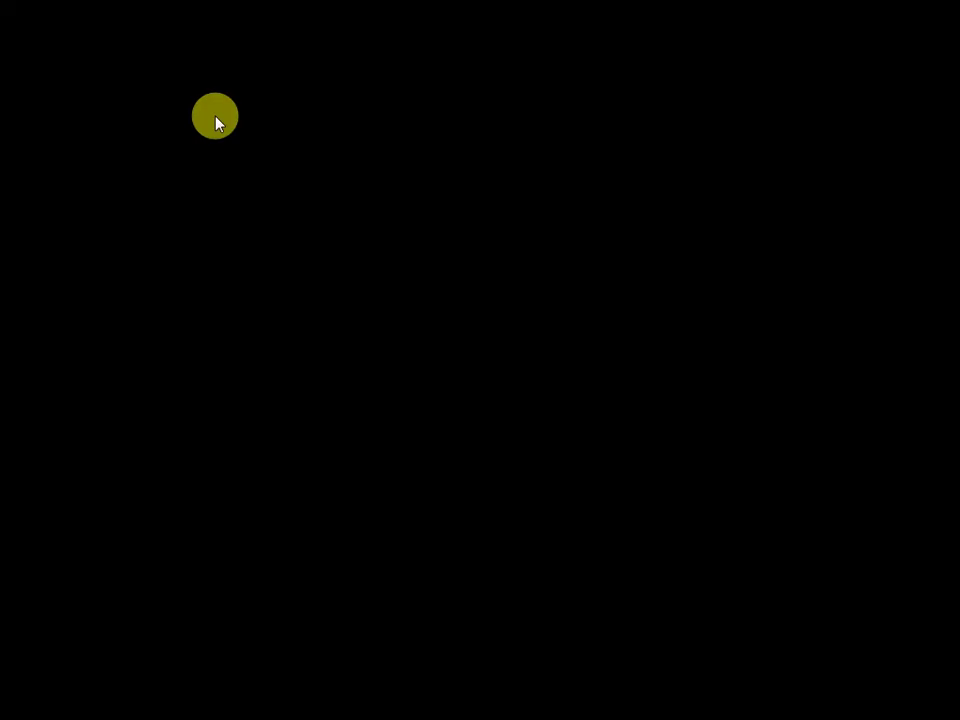